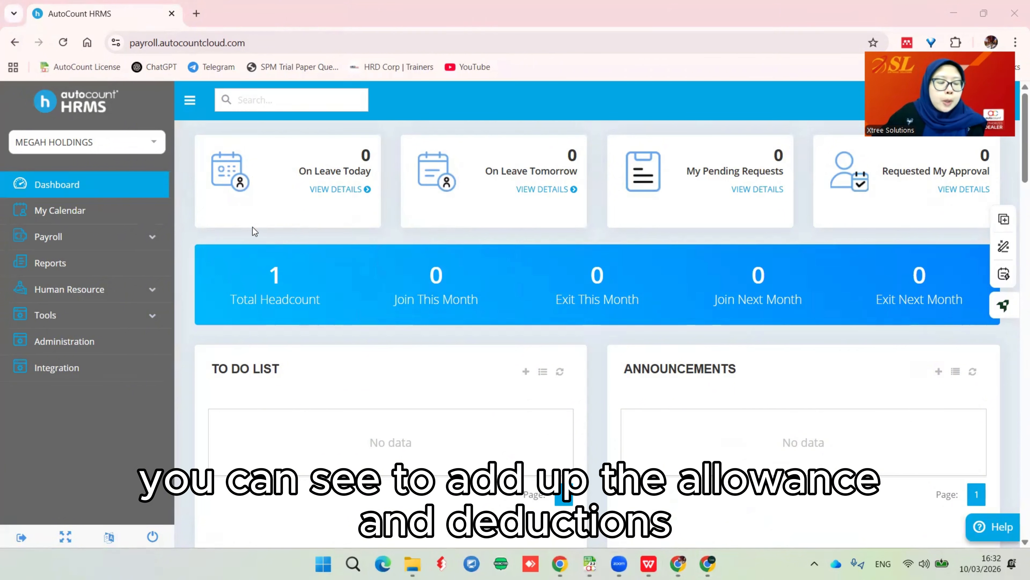
- In the allowance maintenance list, exclude the Housing Allowance from EPF and SOCSO & EIS contributions and save it
left_click(99, 319)
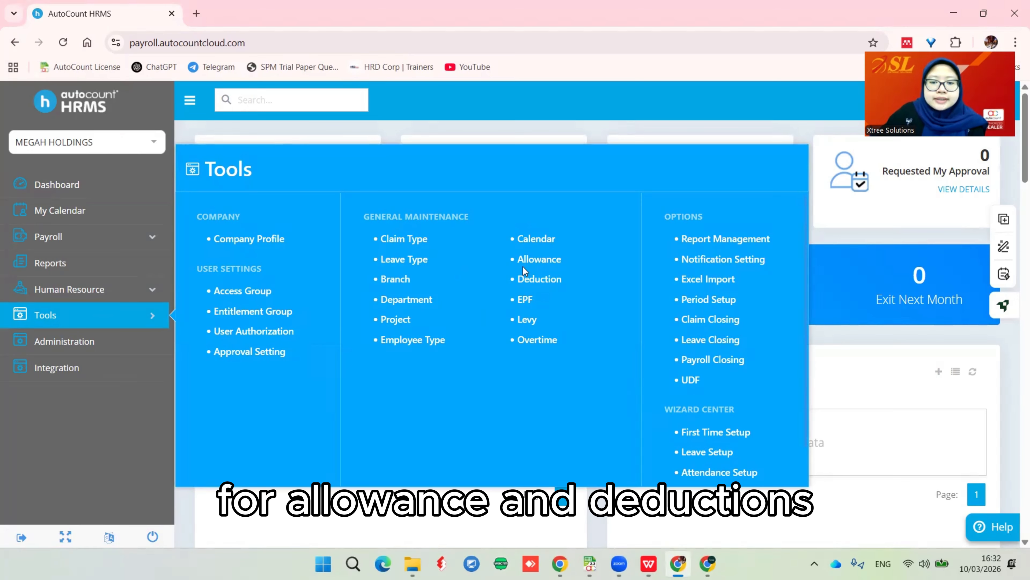
left_click(529, 261)
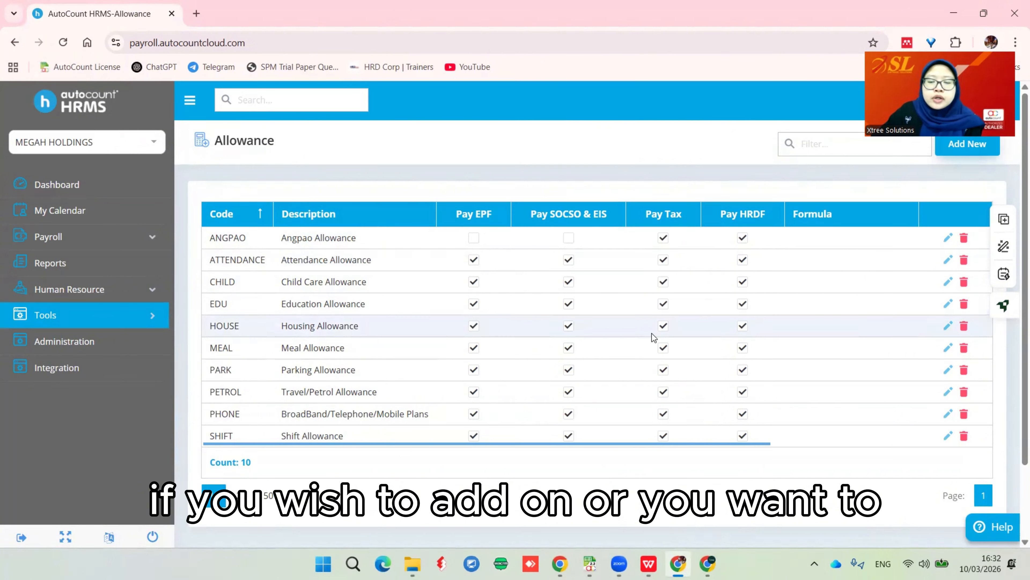
left_click(948, 325)
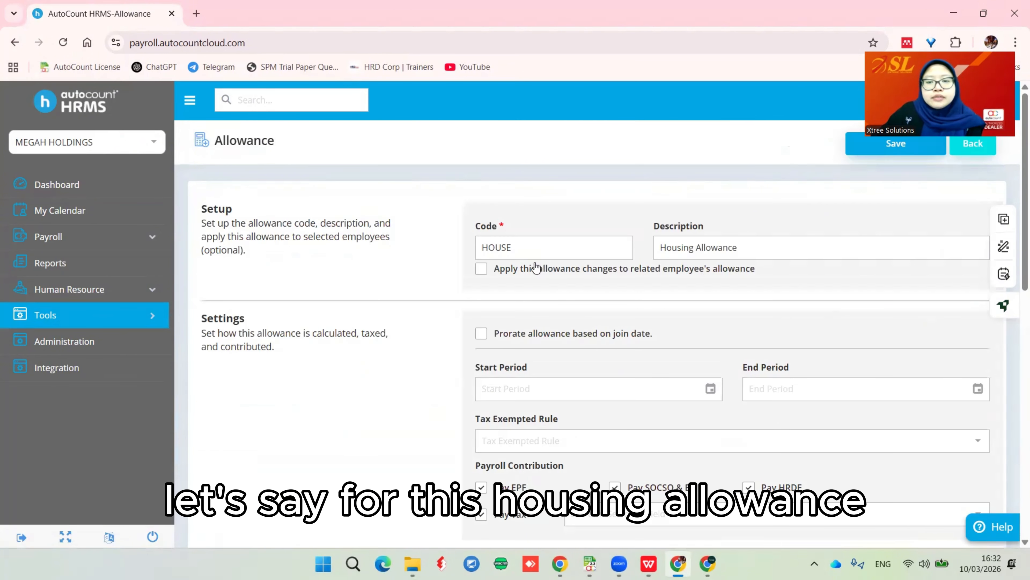
scroll(775, 283, "down", 2)
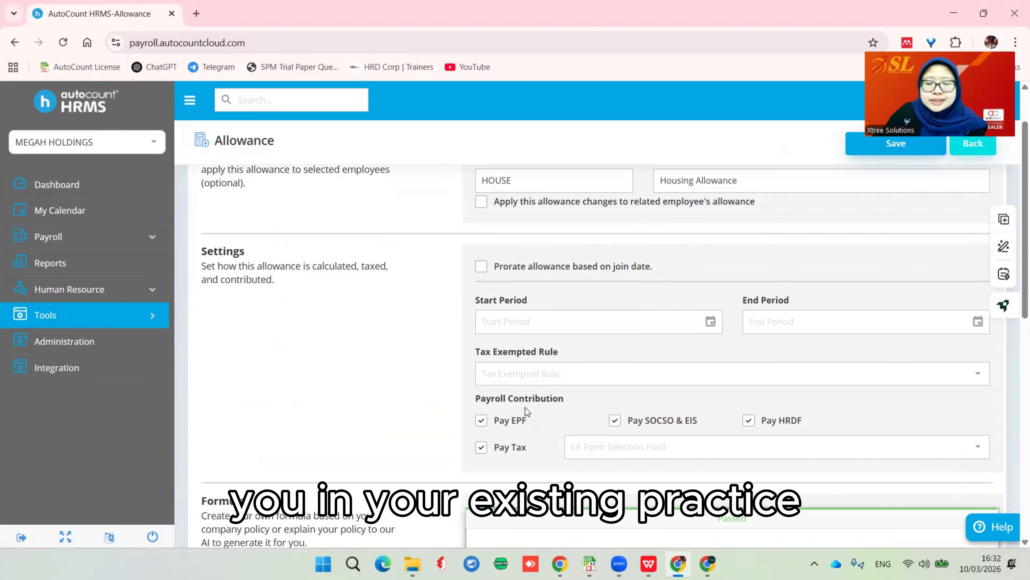
left_click(482, 421)
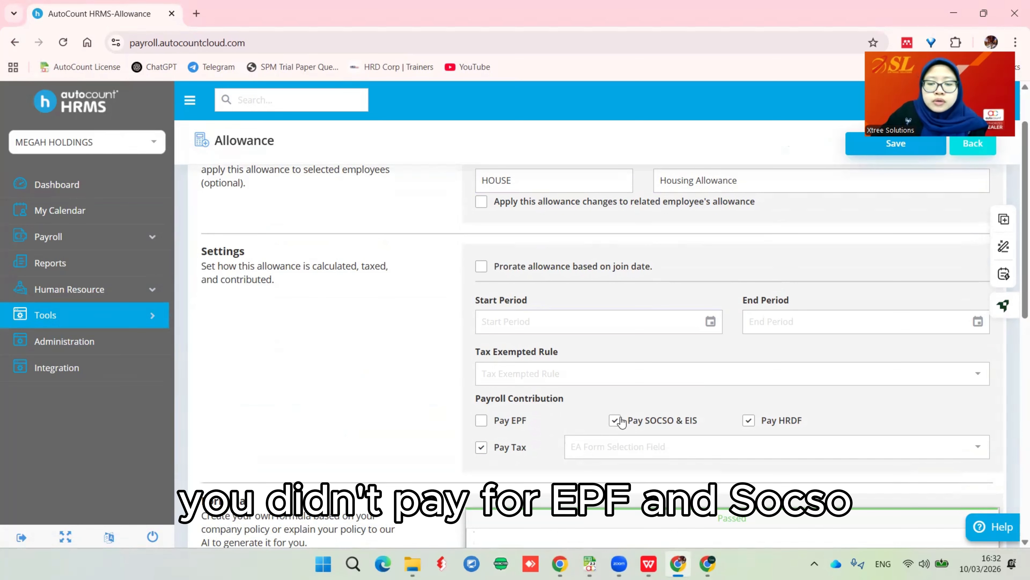
scroll(824, 292, "up", 2)
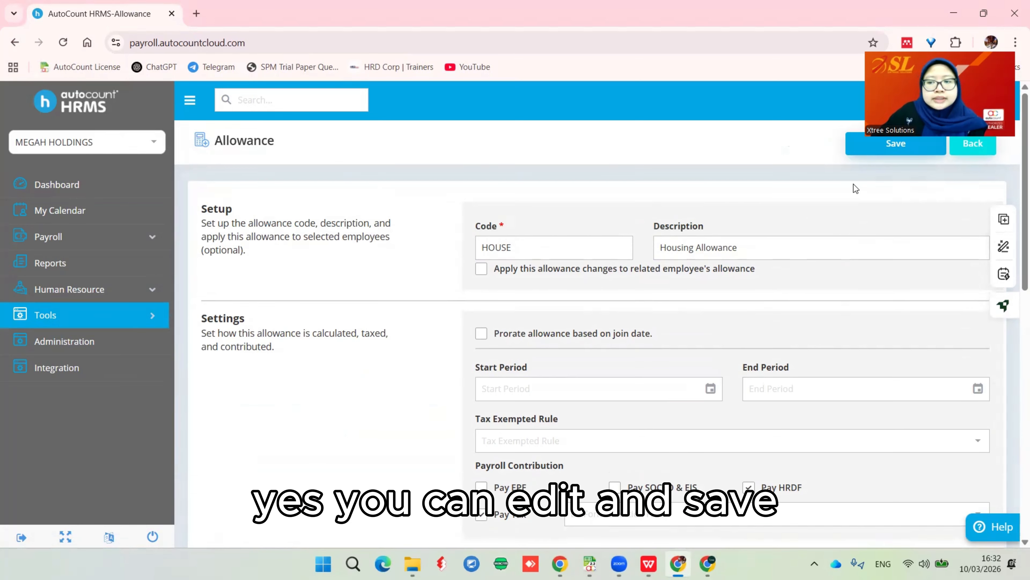
left_click(855, 152)
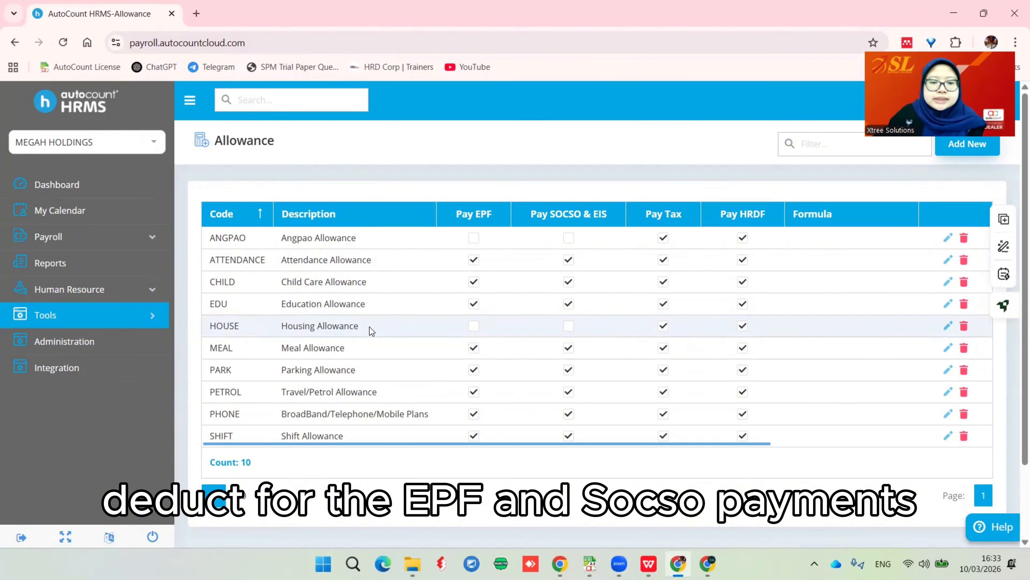
- Review the setup, period and payroll contribution fields of a blank new allowance form, then return to the allowance list
left_click(956, 149)
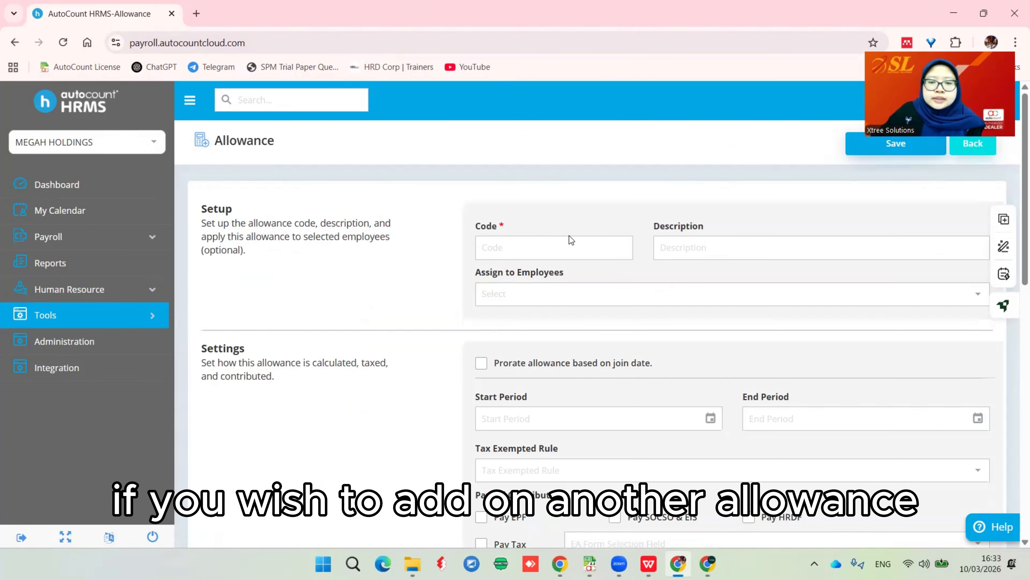
left_click(550, 247)
scroll(519, 236, "down", 1)
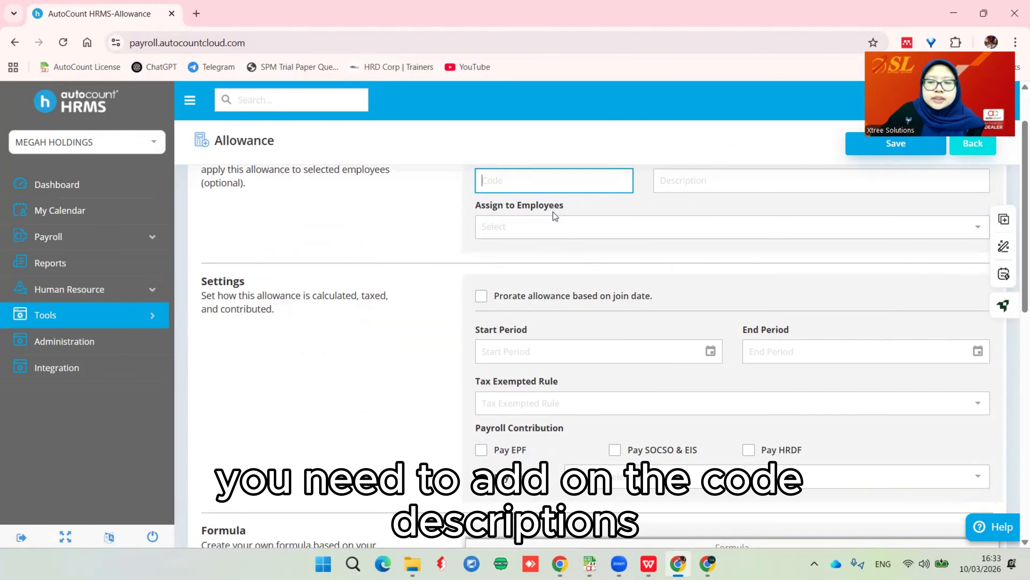
scroll(696, 203, "up", 1)
scroll(637, 272, "down", 1)
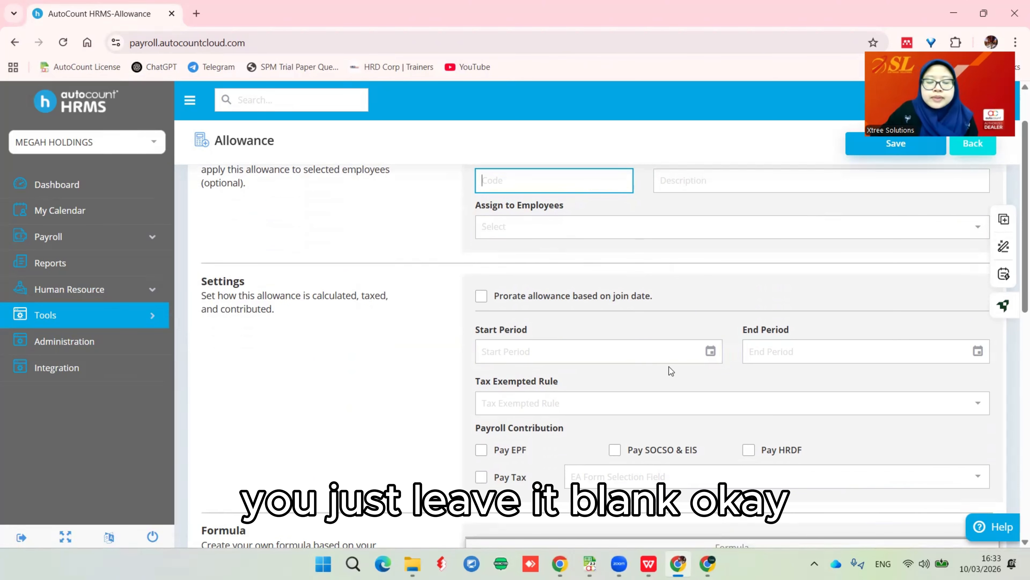
left_click(972, 144)
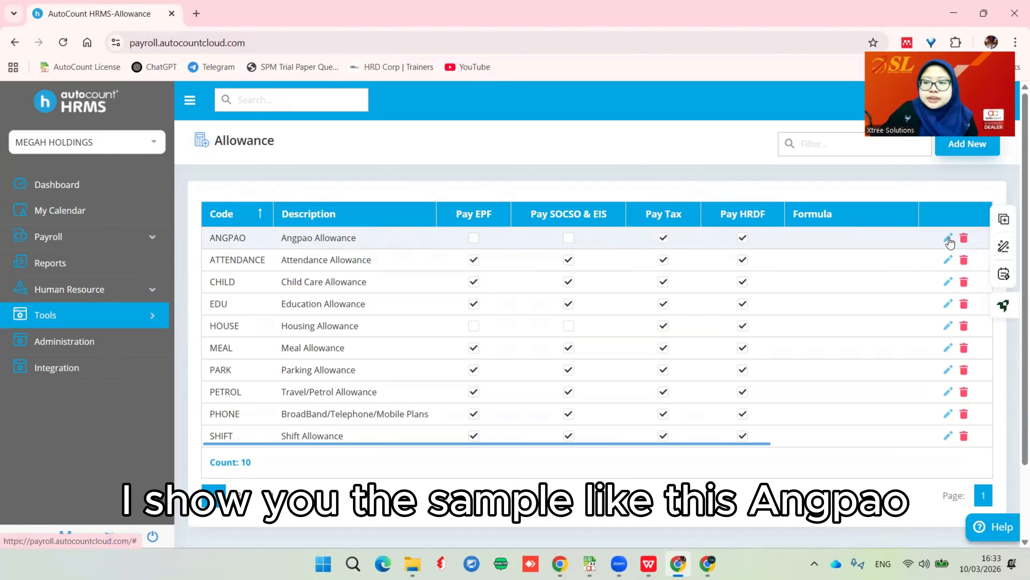
- Review the Angpao Allowance's description, payroll contribution settings and formula section, then return to the allowance list
left_click(948, 240)
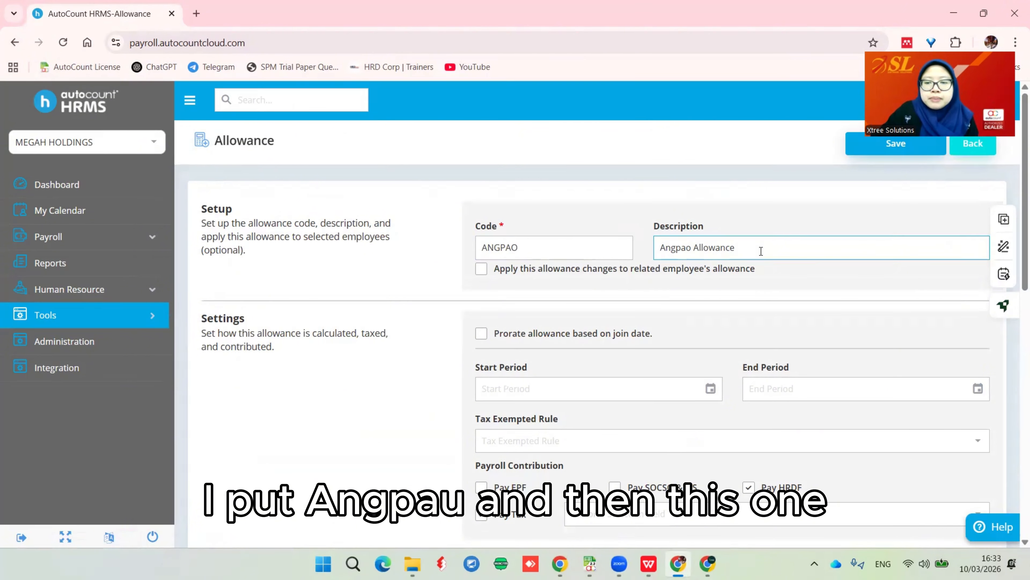
scroll(746, 288, "down", 3)
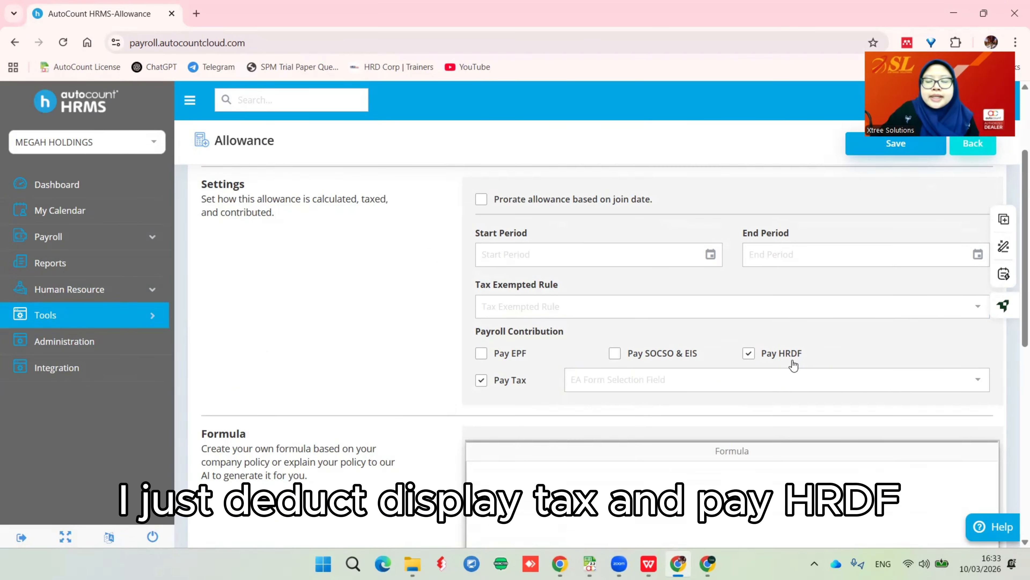
scroll(793, 365, "down", 6)
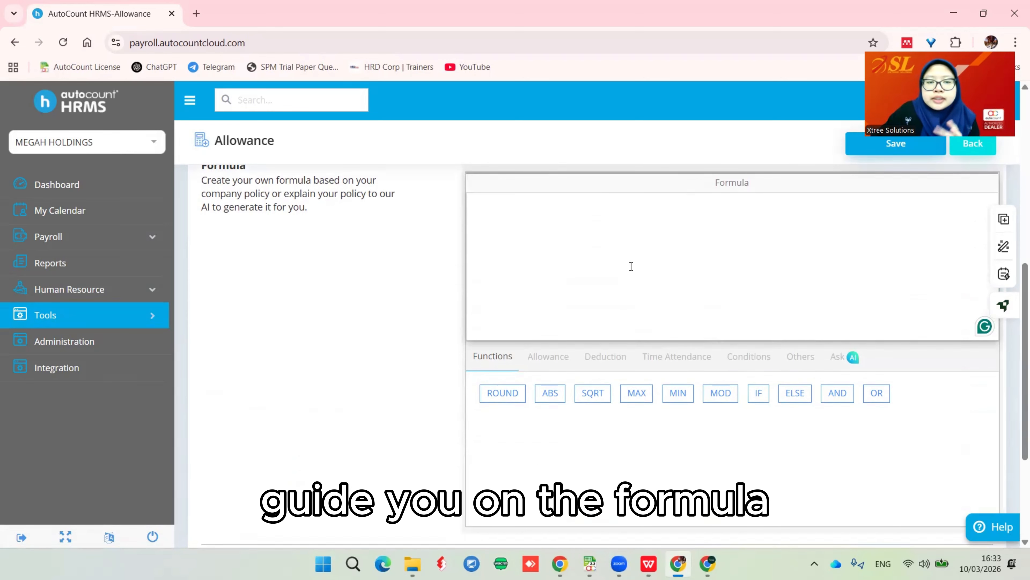
scroll(645, 265, "up", 5)
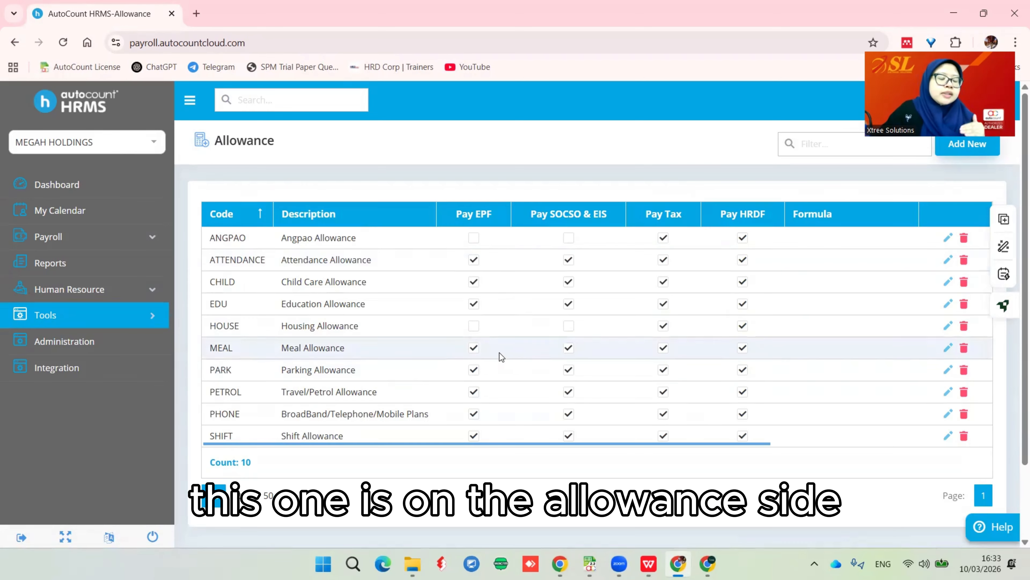
- Examine the Lateness Deduction's code, contribution settings and formula in deduction maintenance, then return to the deduction list
left_click(124, 321)
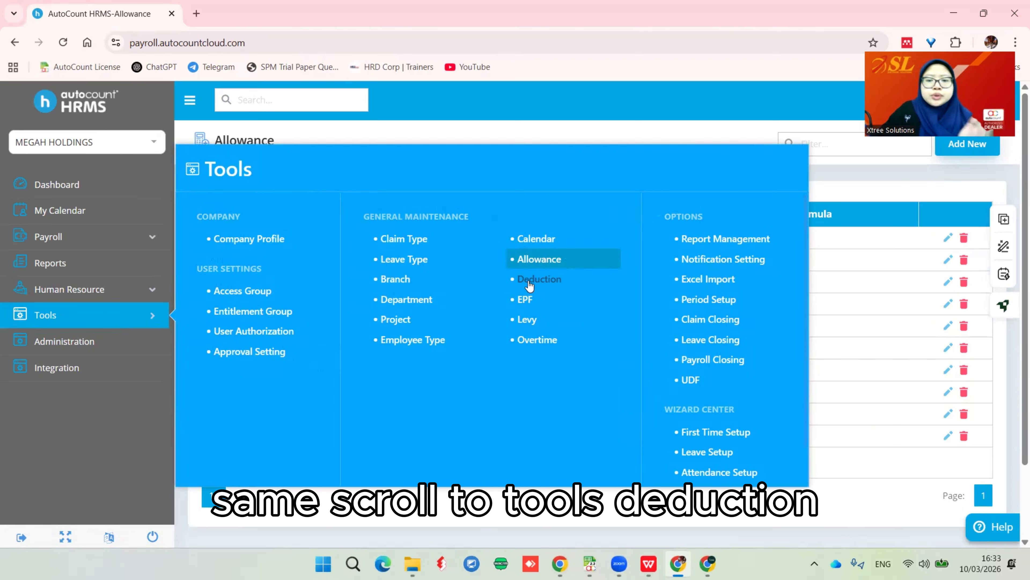
left_click(529, 280)
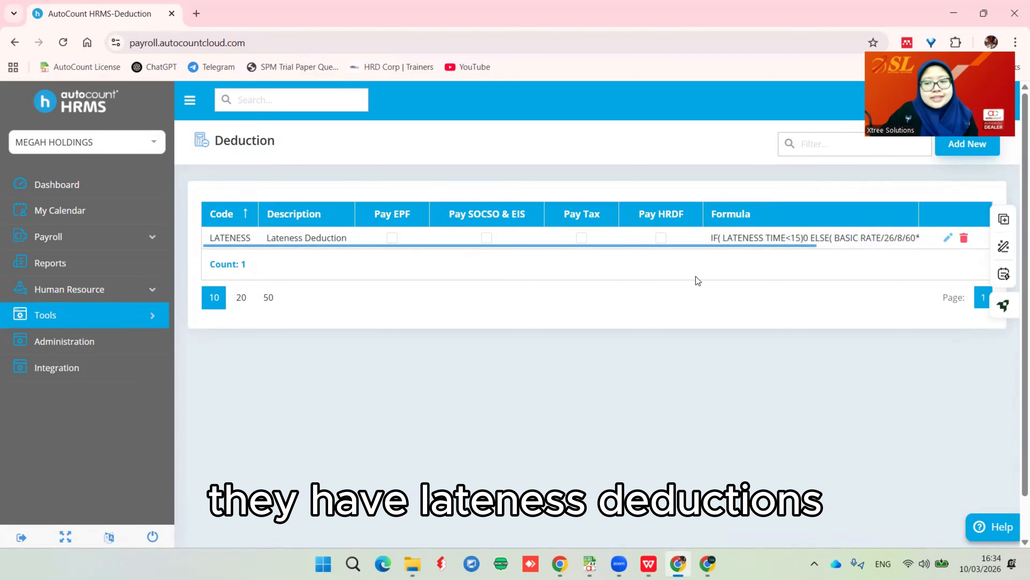
left_click(948, 240)
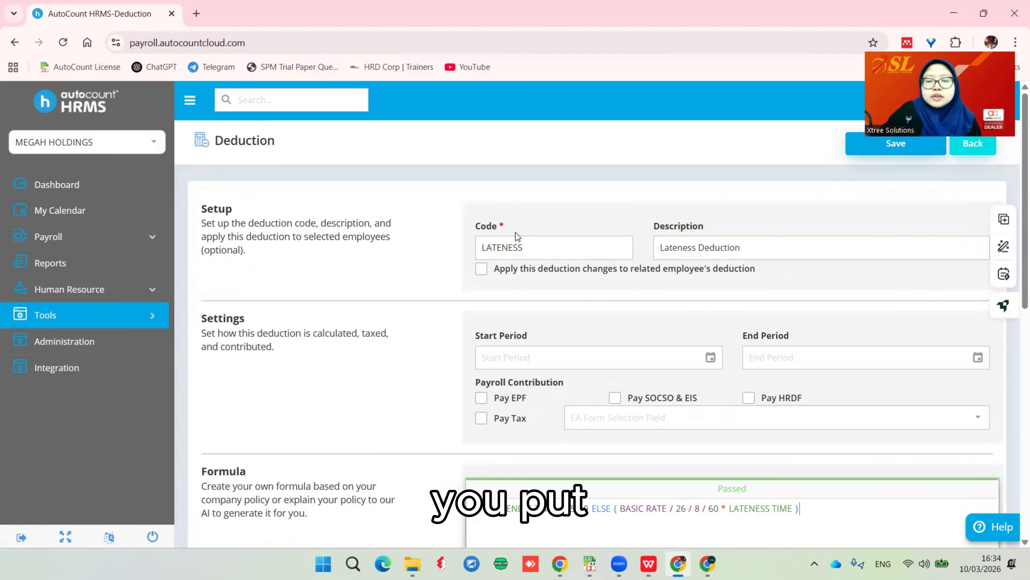
scroll(839, 287, "down", 3)
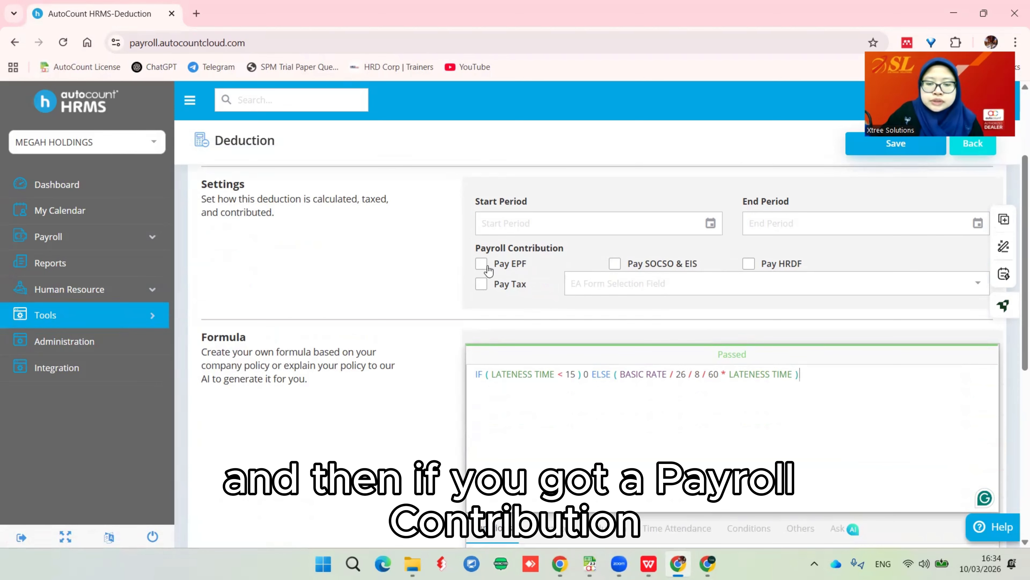
scroll(736, 280, "down", 3)
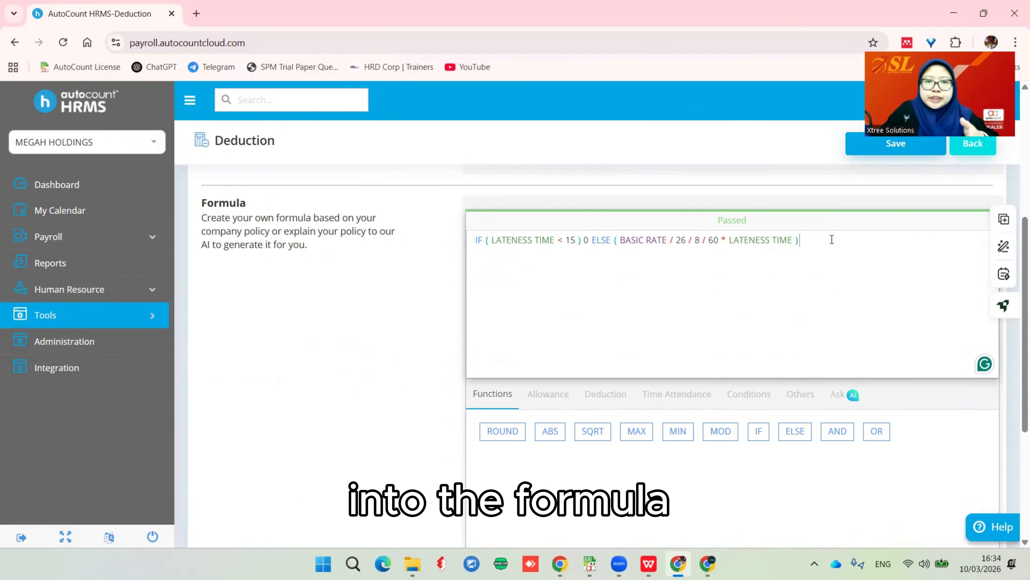
scroll(832, 239, "up", 5)
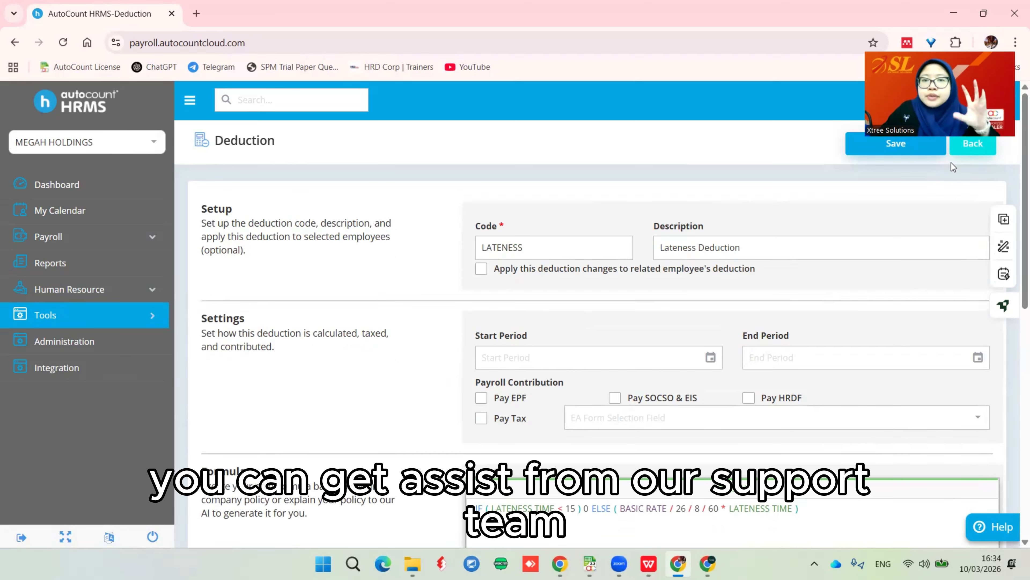
left_click(976, 151)
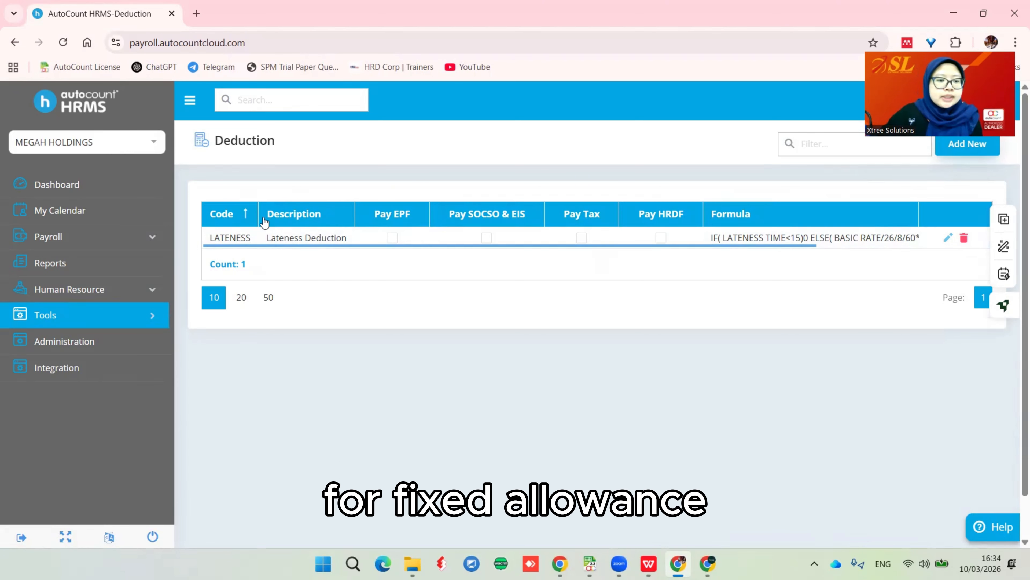
- Open the employee's record in Employee Maintenance and start adding a payroll item under Addition & Deduction
left_click(83, 239)
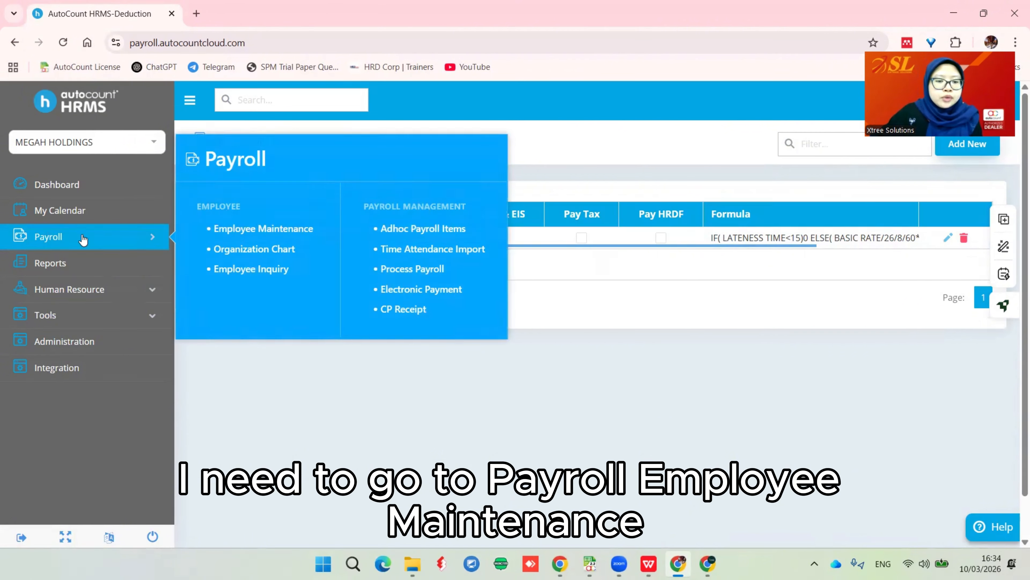
left_click(246, 230)
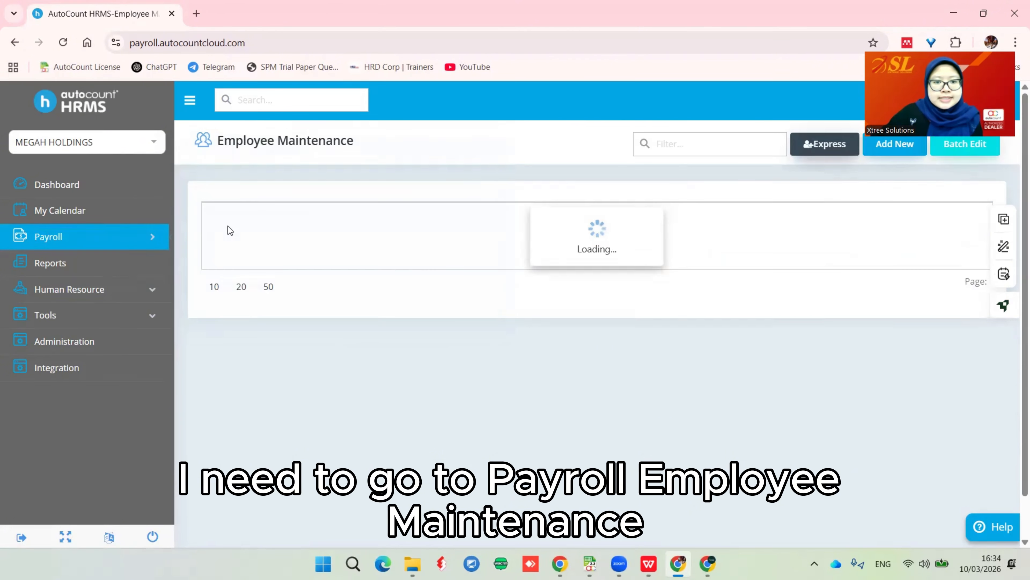
left_click(944, 248)
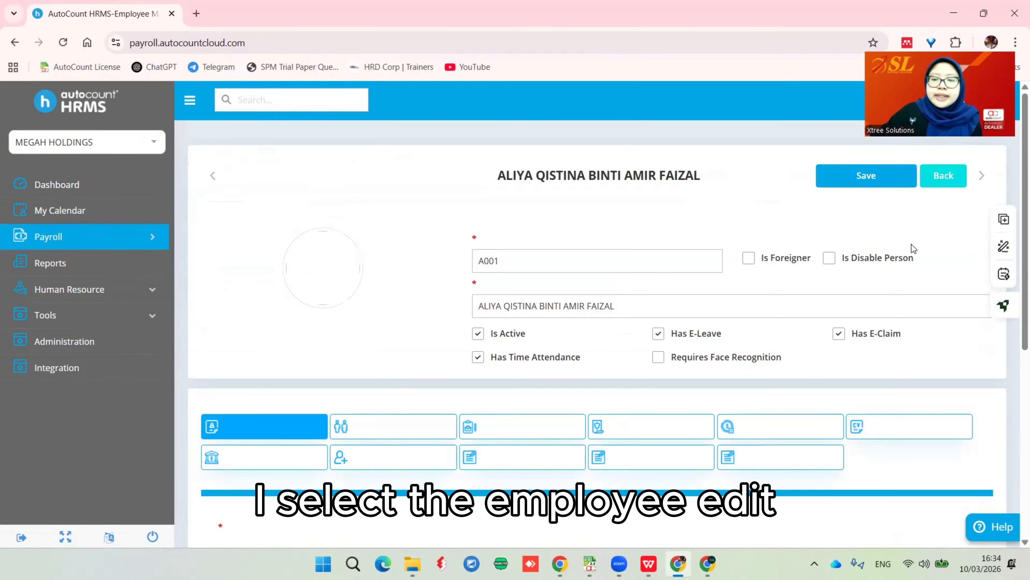
scroll(751, 302, "down", 2)
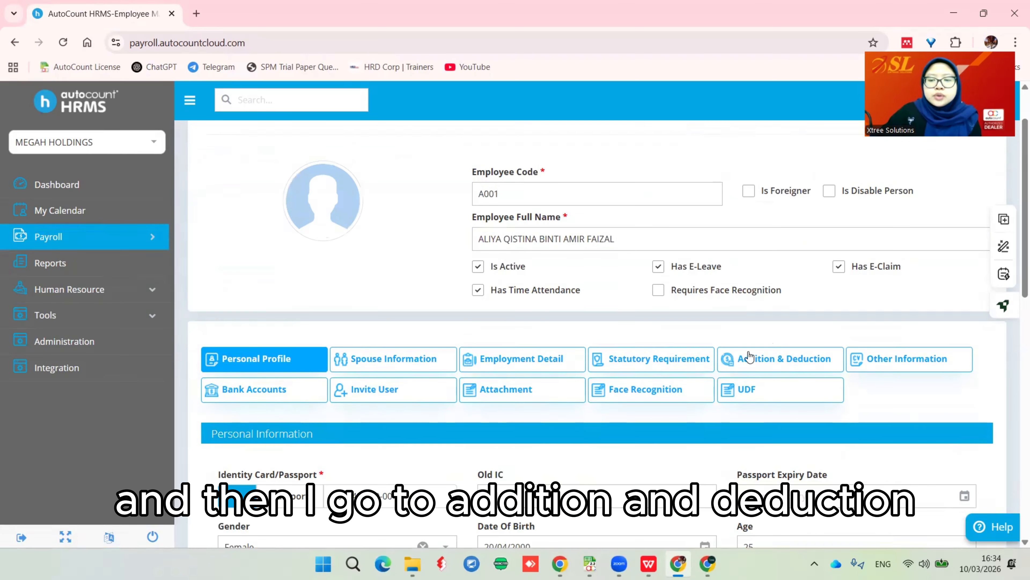
left_click(796, 359)
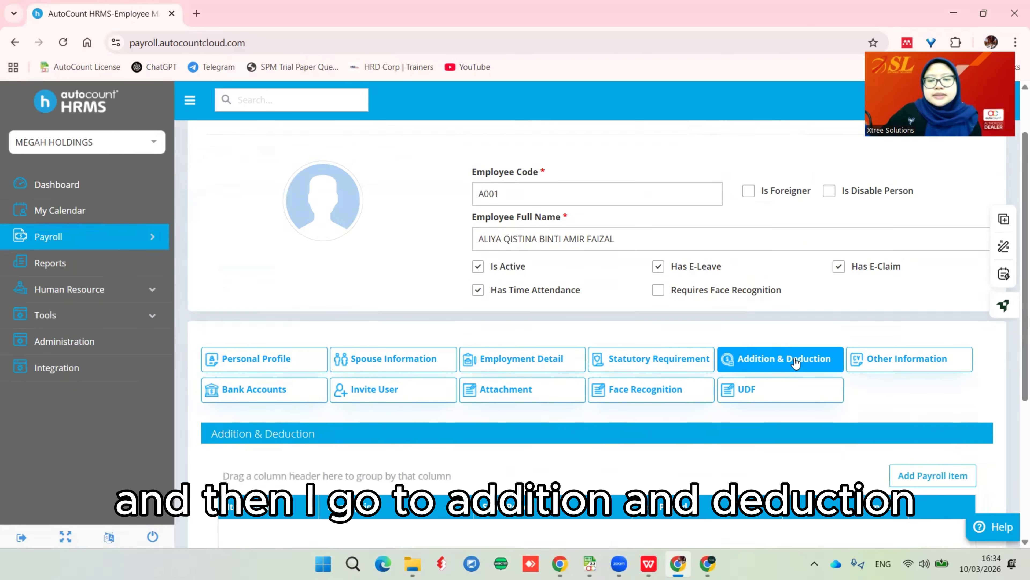
scroll(797, 361, "down", 3)
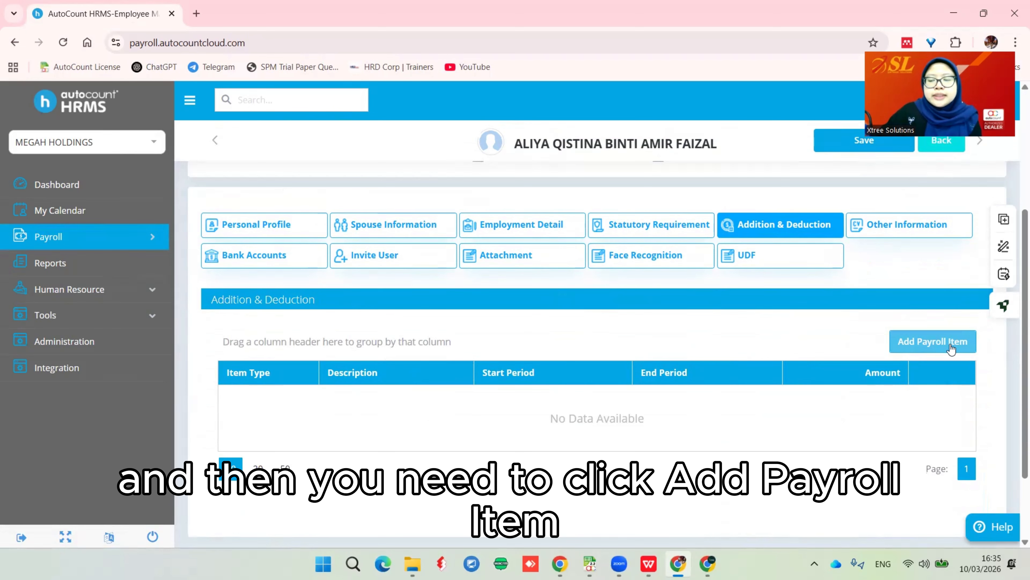
left_click(930, 345)
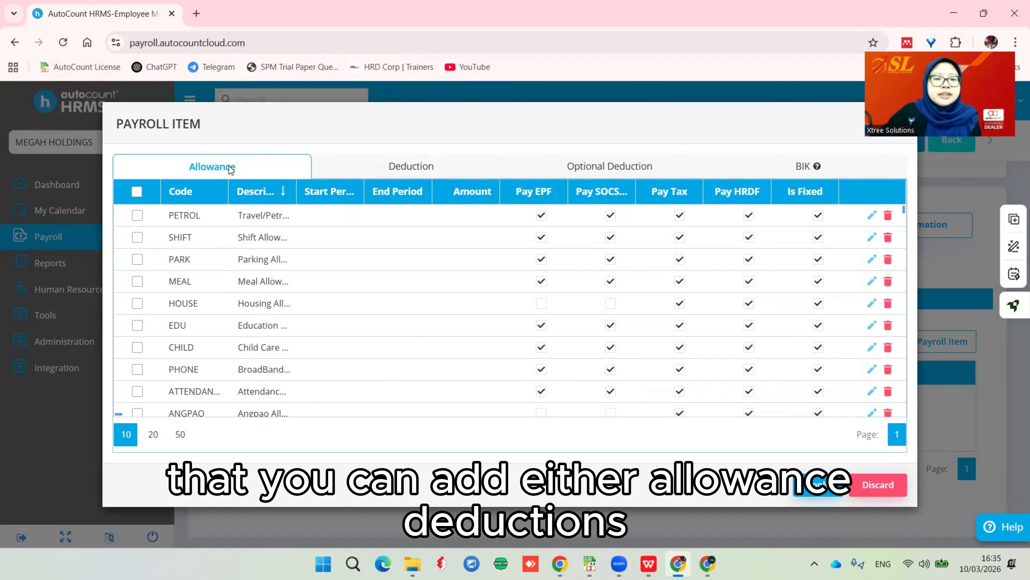
- Look through the available deduction, optional deduction and BIK payroll items, then return to the allowances
left_click(396, 170)
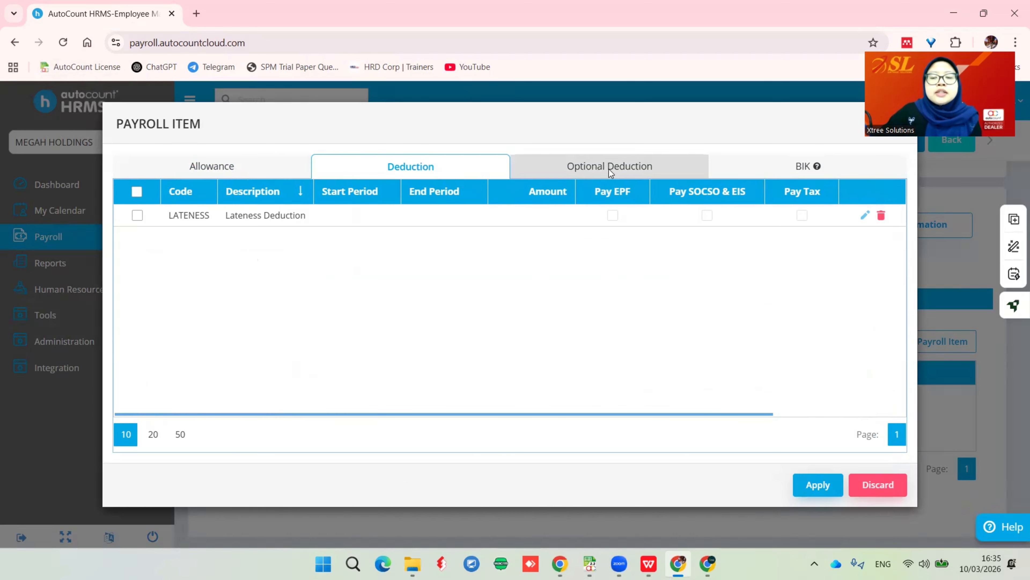
left_click(608, 169)
left_click(787, 168)
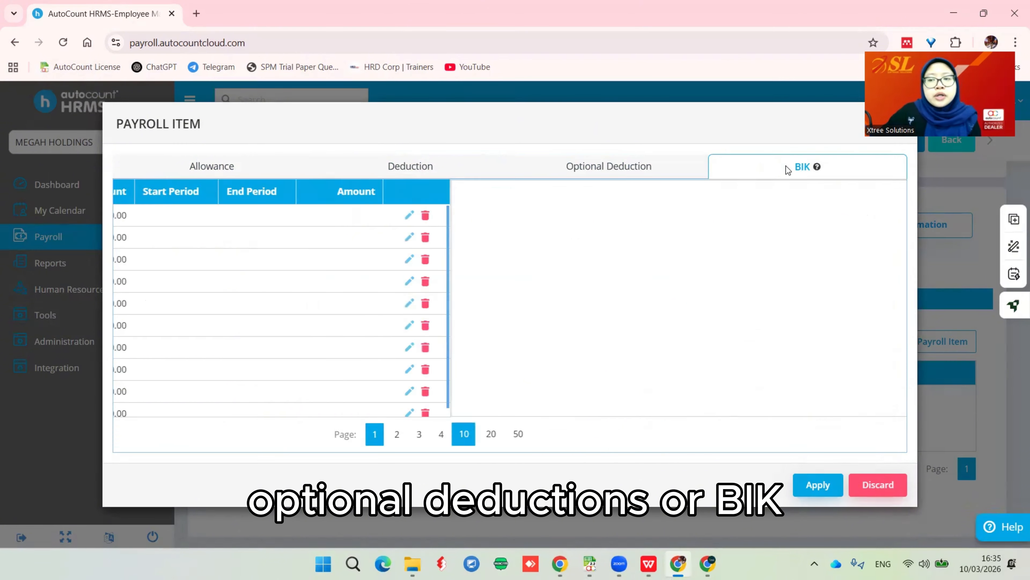
left_click(246, 155)
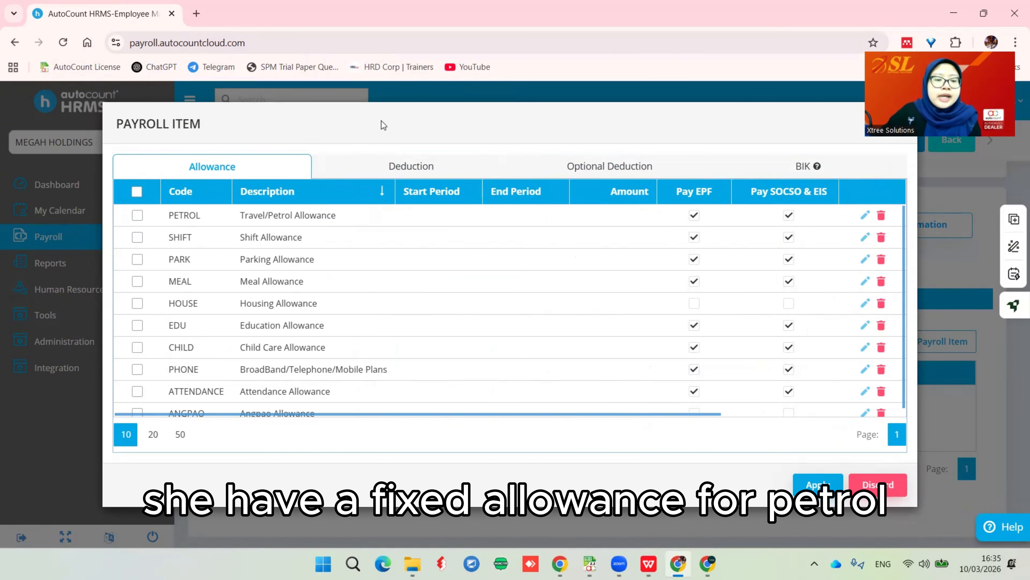
- Select the Travel/Petrol Allowance for the employee and set its period from April 2026 to July 2026
left_click(138, 216)
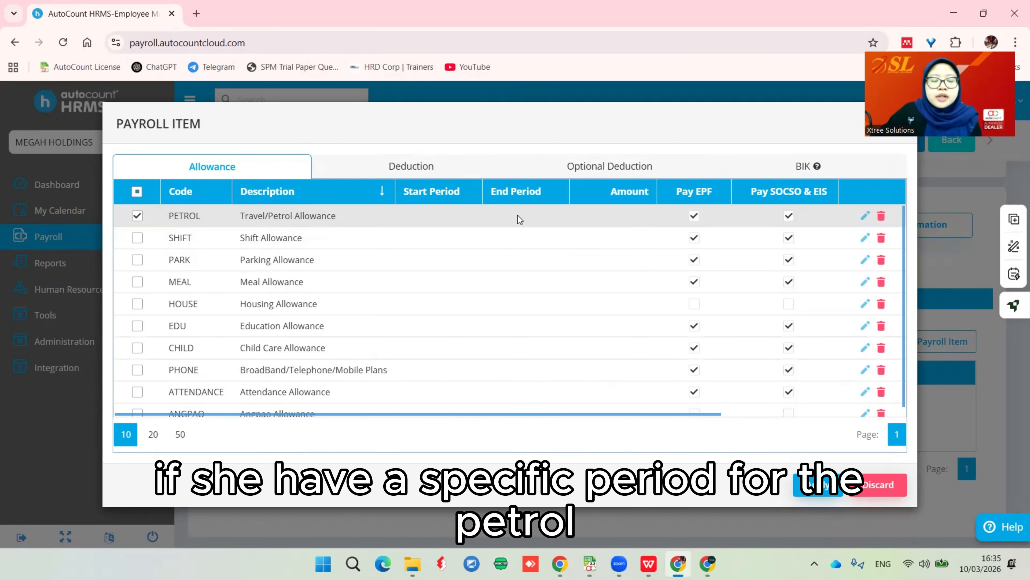
left_click(866, 218)
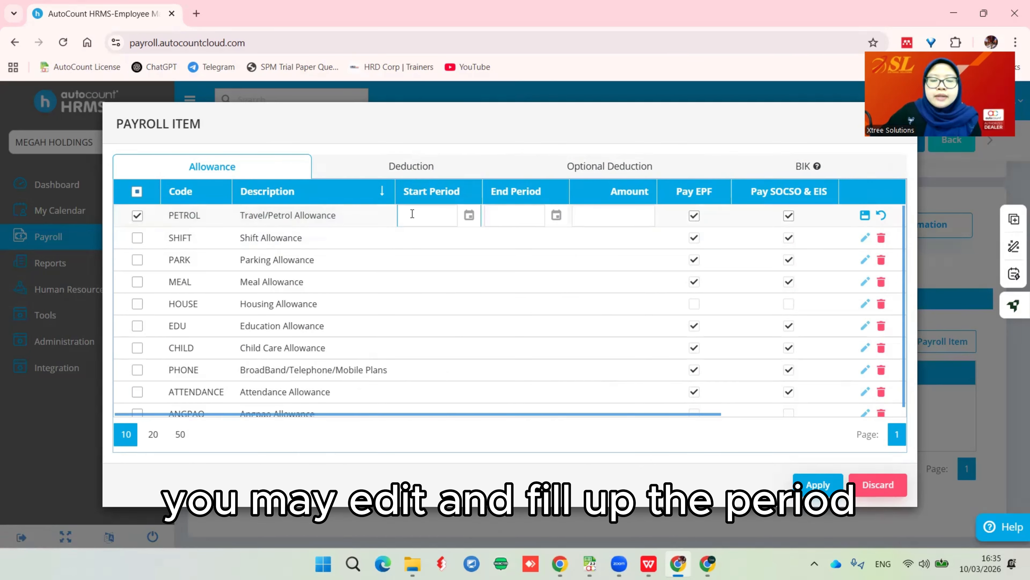
left_click(471, 216)
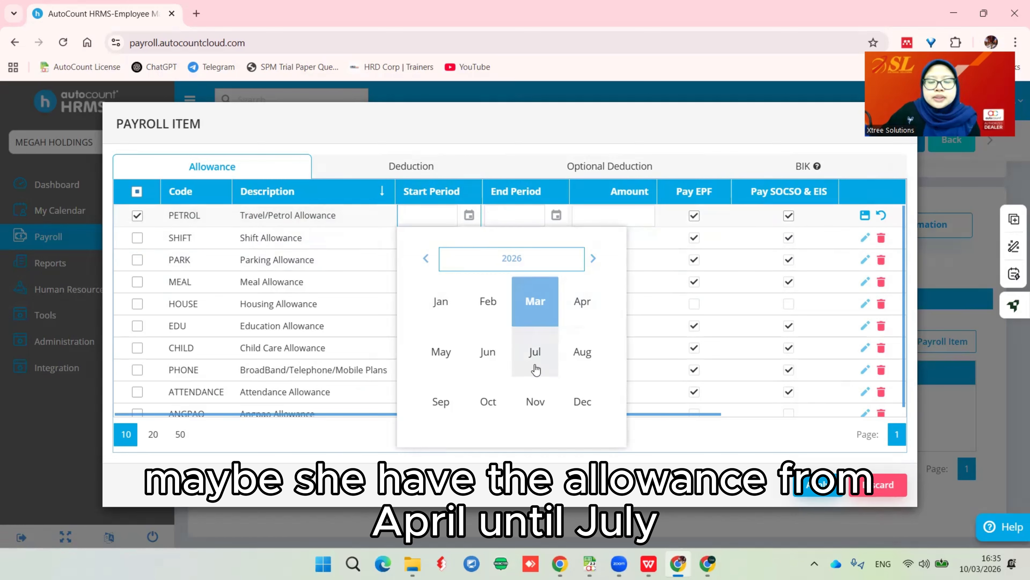
left_click(582, 301)
left_click(555, 215)
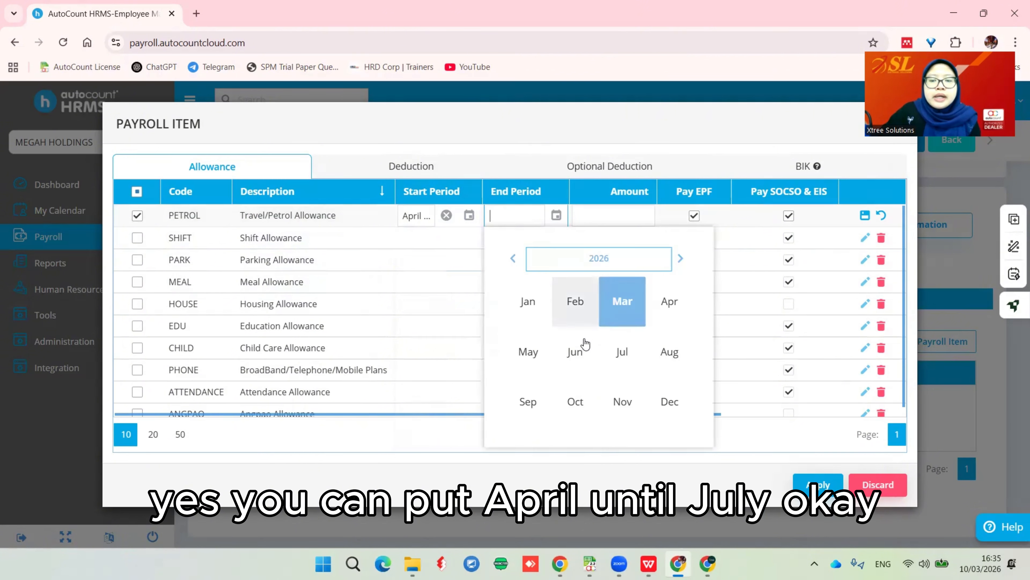
left_click(624, 352)
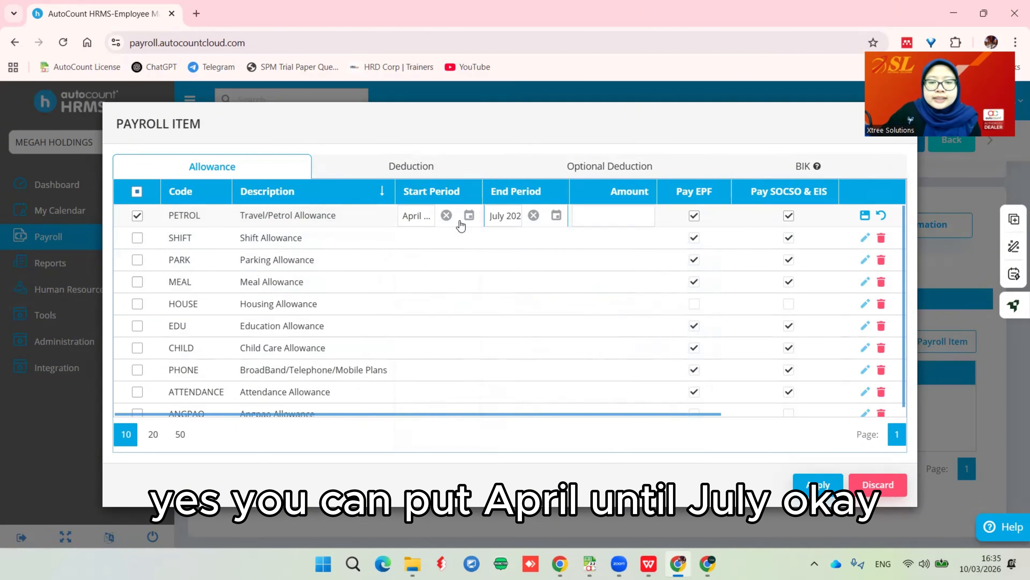
- Clear the petrol allowance's start and end periods, set its amount to 200 and save the row
left_click(446, 215)
left_click(533, 215)
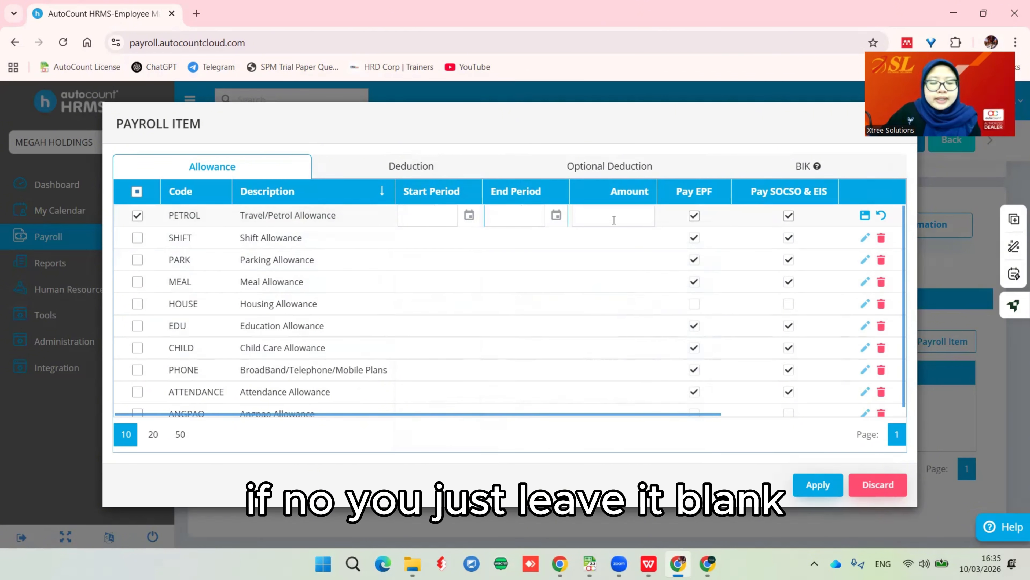
left_click(633, 219)
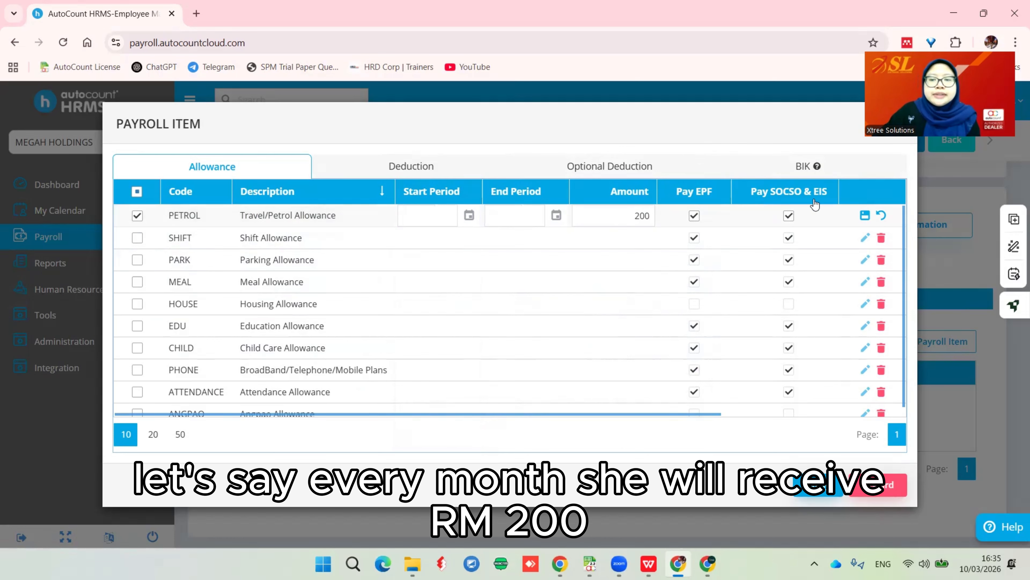
type("200")
left_click(864, 215)
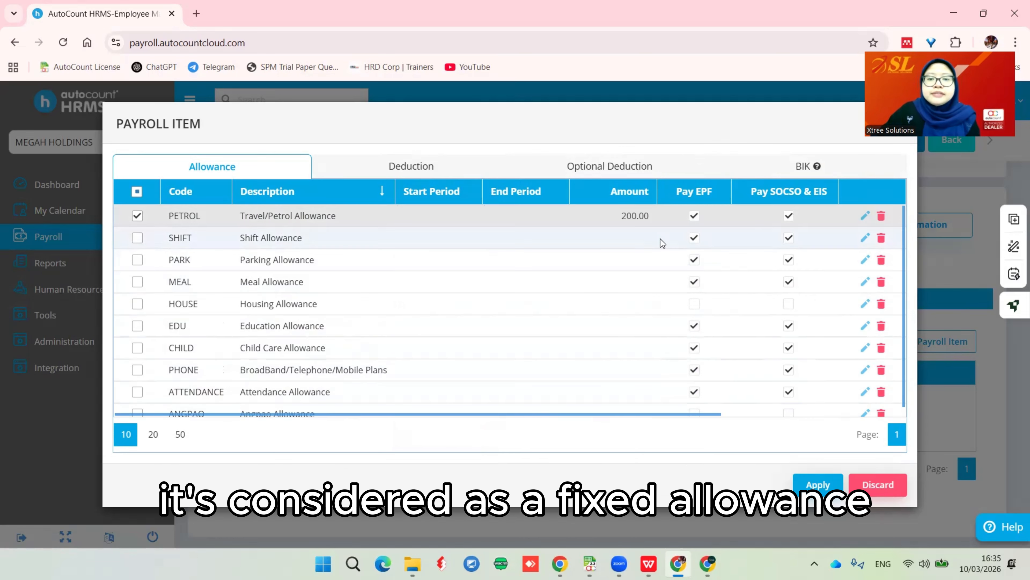
- Include the Lateness Deduction as well and apply the selected payroll items to the employee
left_click(402, 167)
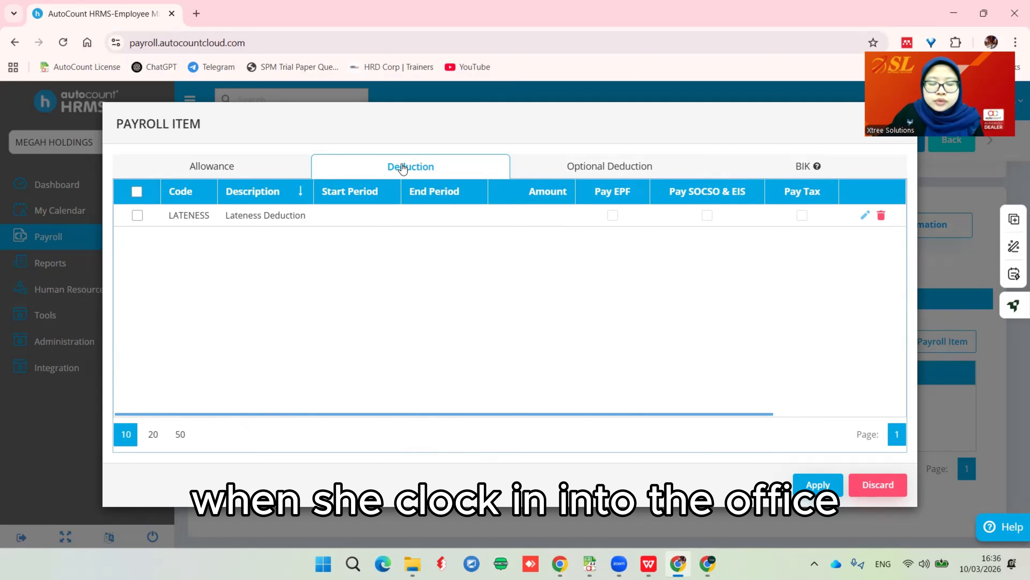
left_click(138, 216)
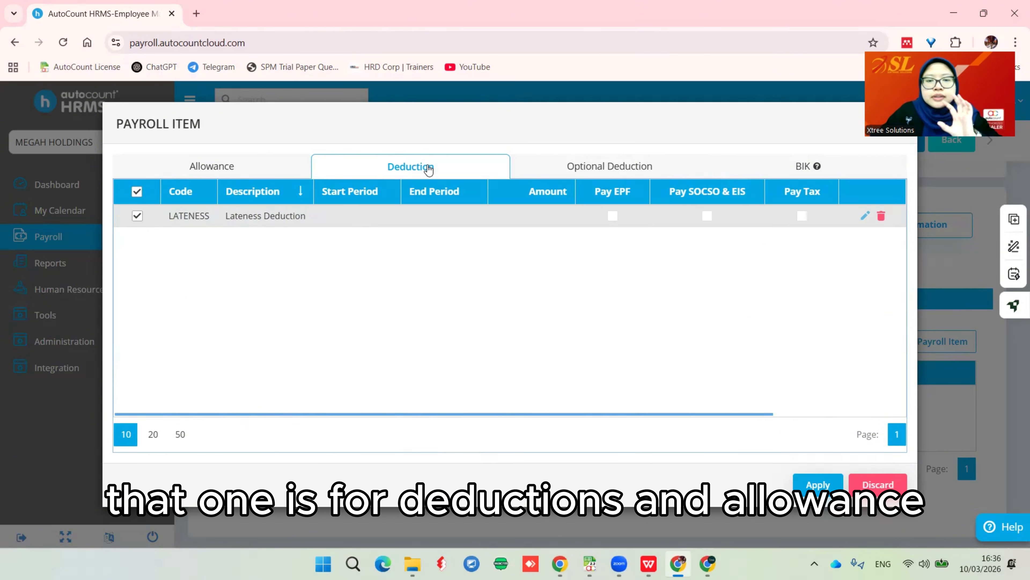
left_click(225, 171)
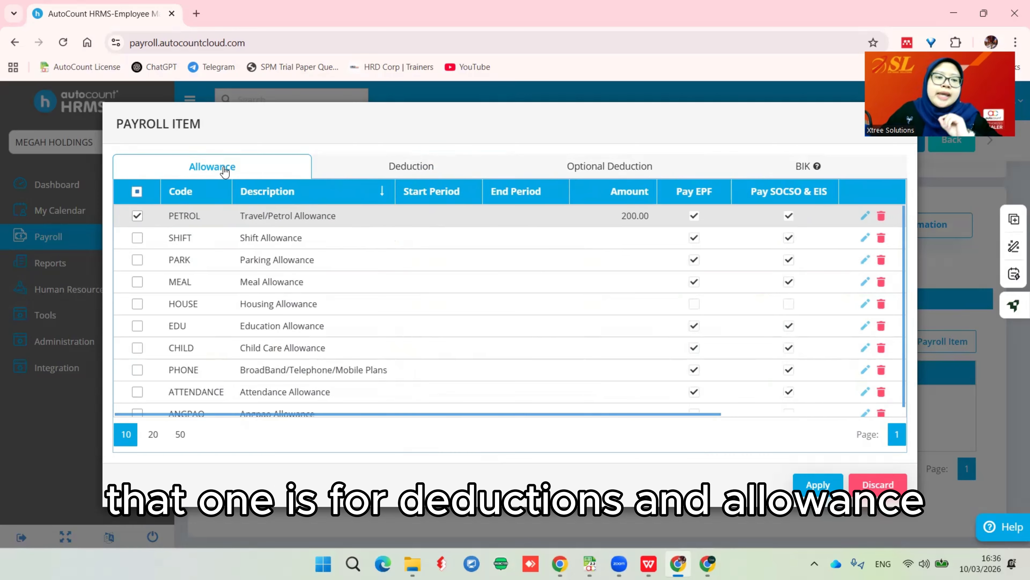
left_click(817, 485)
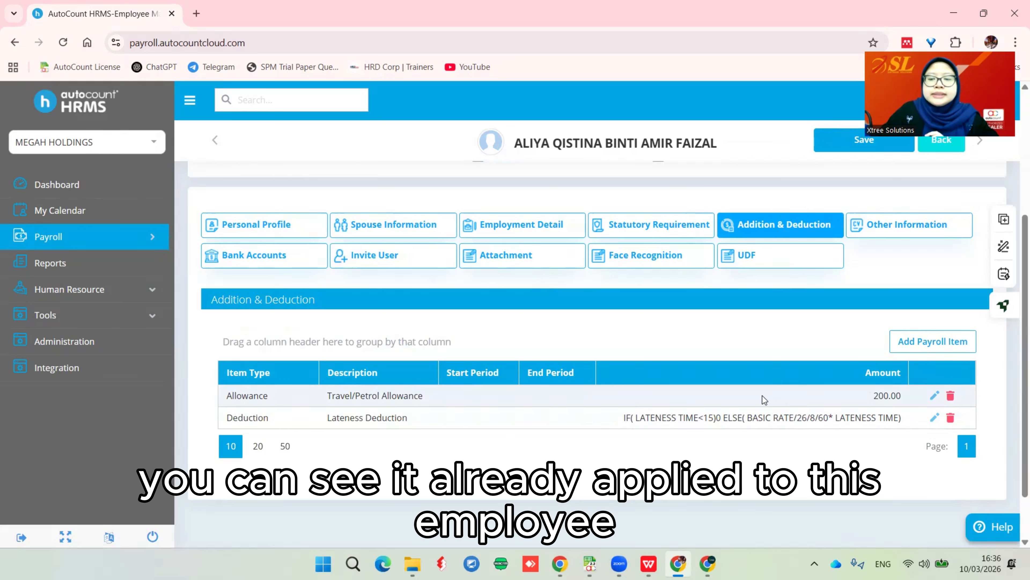
- Save the employee record with the assigned payroll items and dismiss the confirmation
scroll(830, 415, "up", 5)
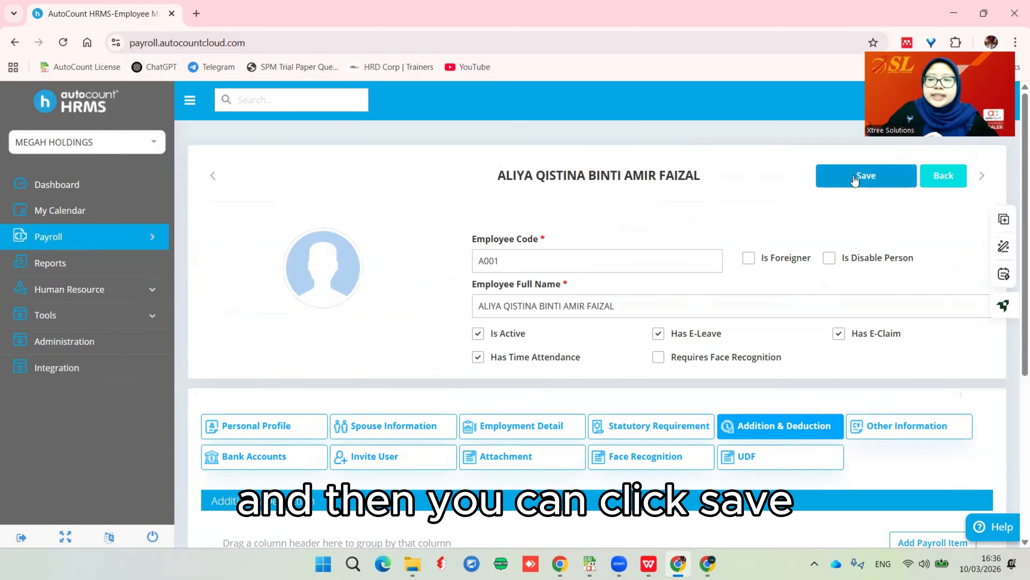
left_click(854, 178)
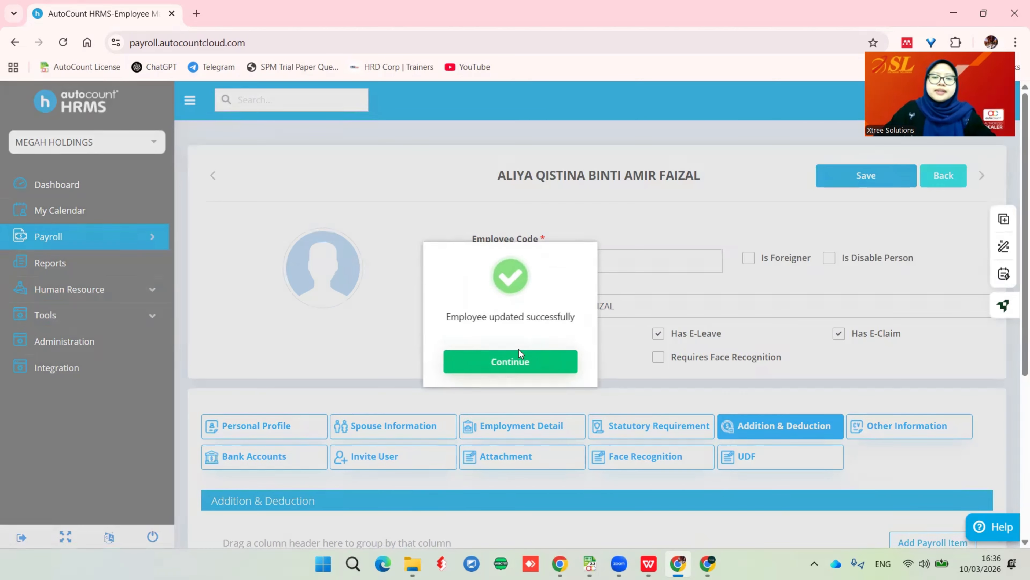
left_click(514, 361)
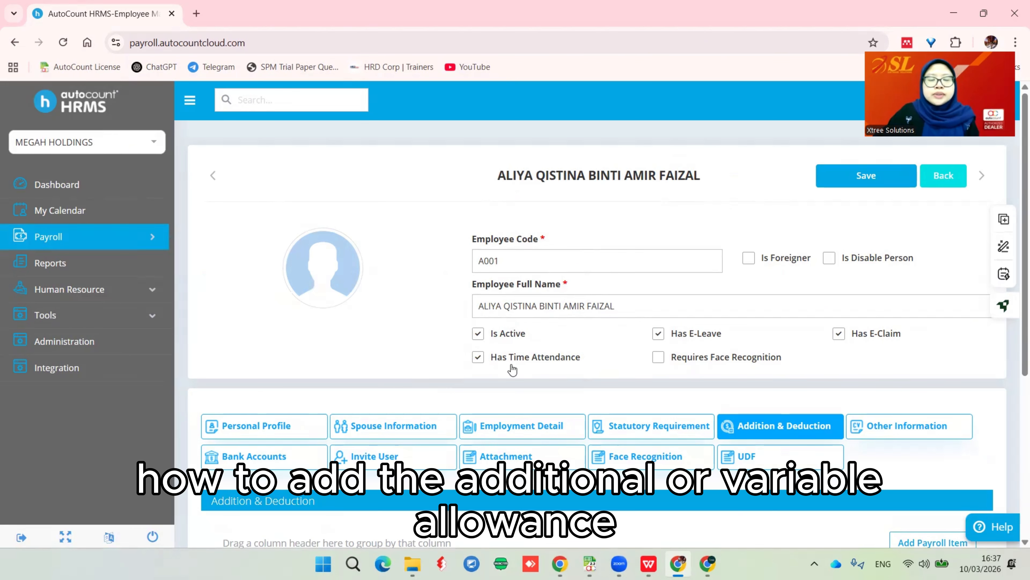
- Open Adhoc Payroll Items under payroll management and show the employee's allowances for March 2026
left_click(148, 244)
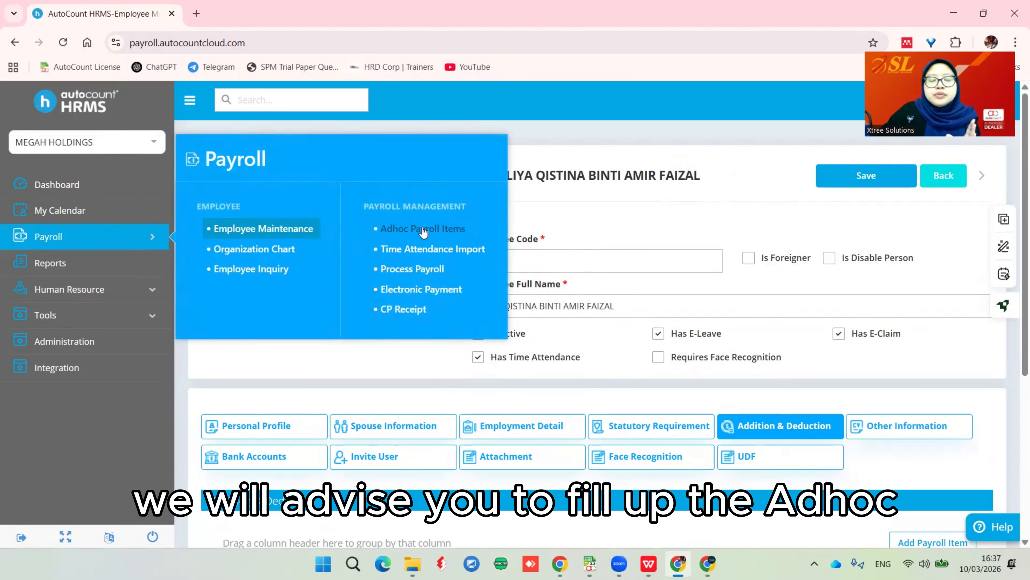
left_click(410, 230)
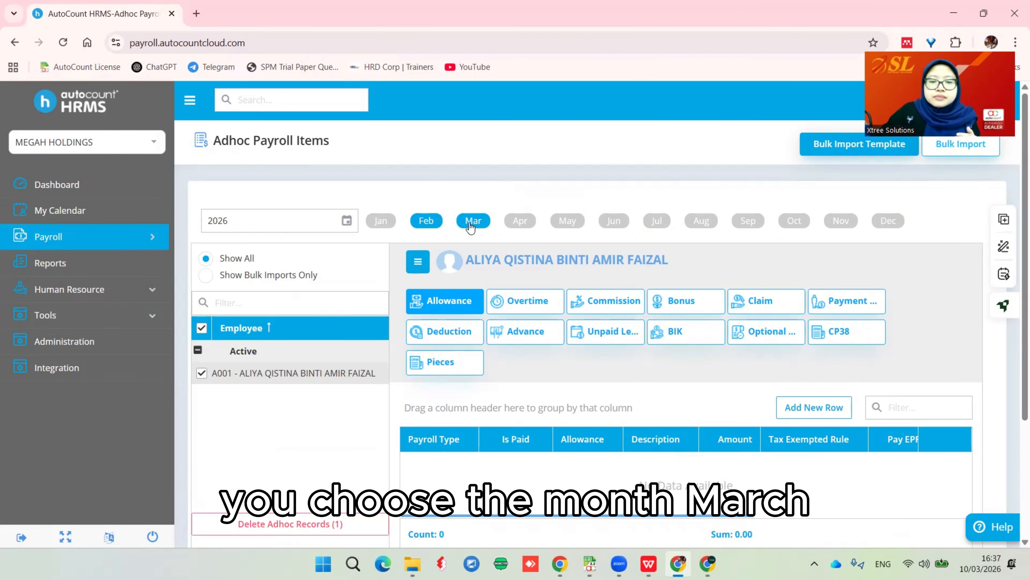
left_click(472, 228)
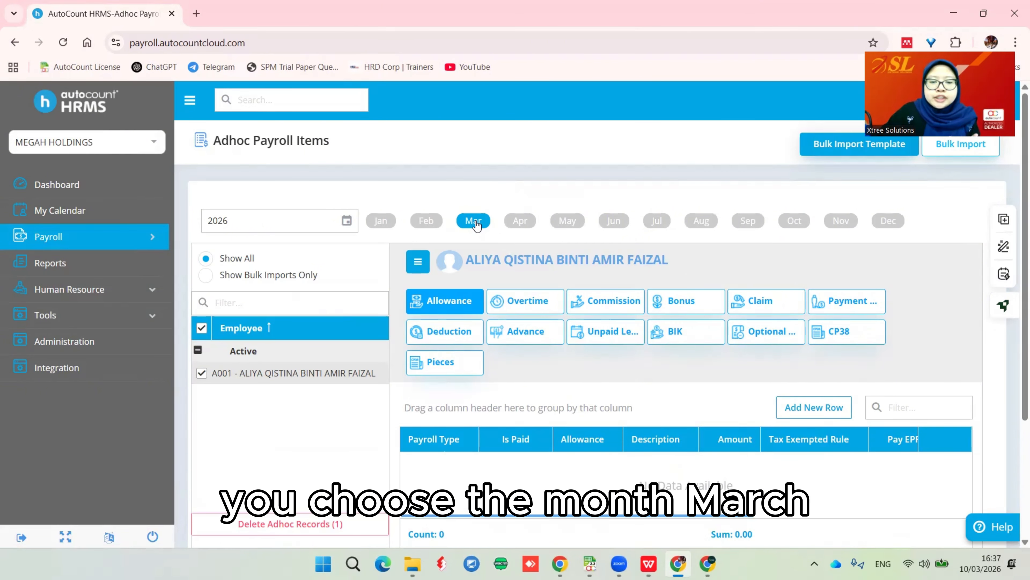
scroll(515, 297, "down", 1)
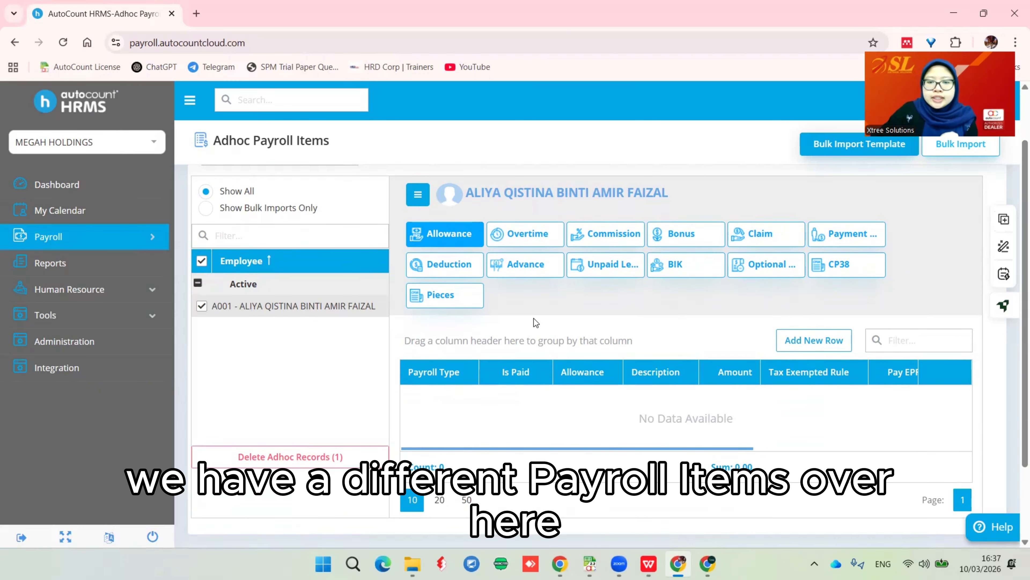
left_click(458, 243)
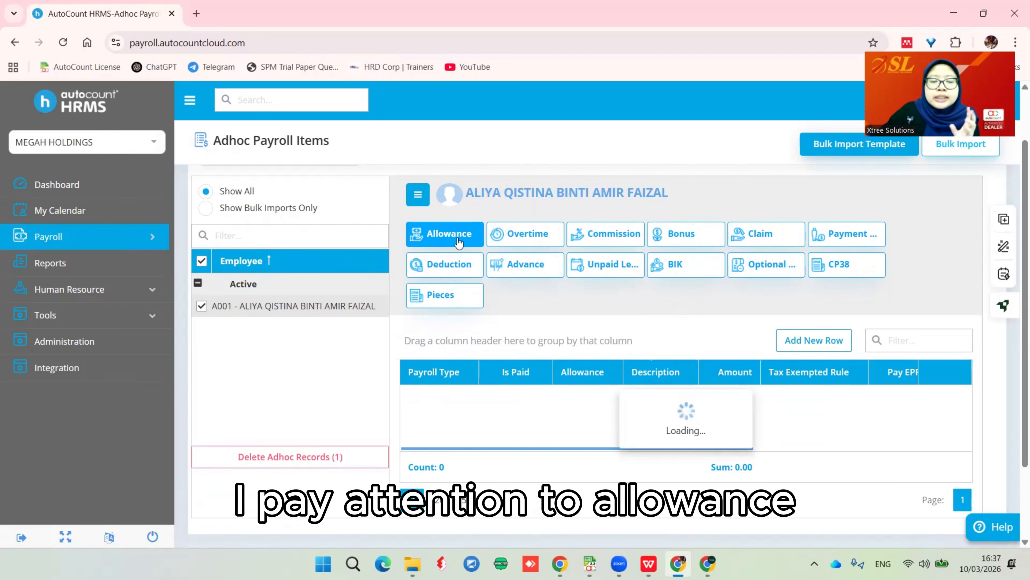
scroll(496, 267, "up", 2)
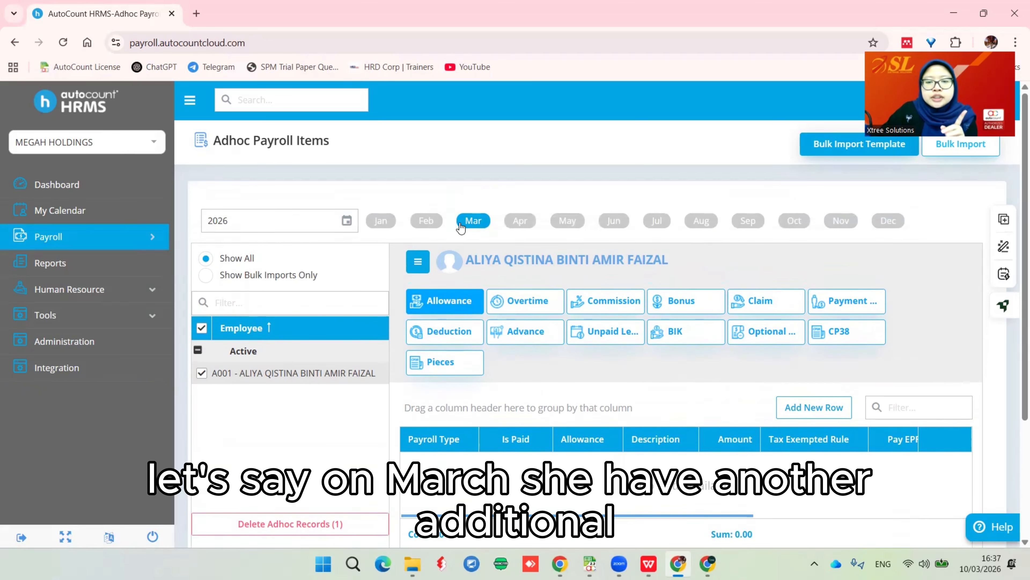
left_click_drag(461, 225, 512, 296)
scroll(513, 310, "down", 2)
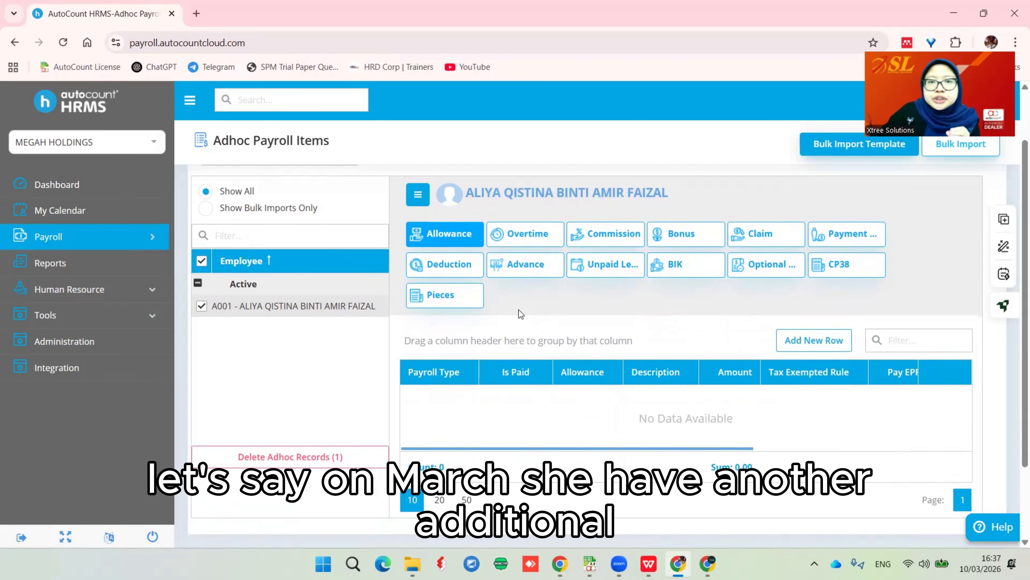
- Add and save a Month End/Second Half adhoc Attendance Allowance of 150 for the employee
left_click(793, 339)
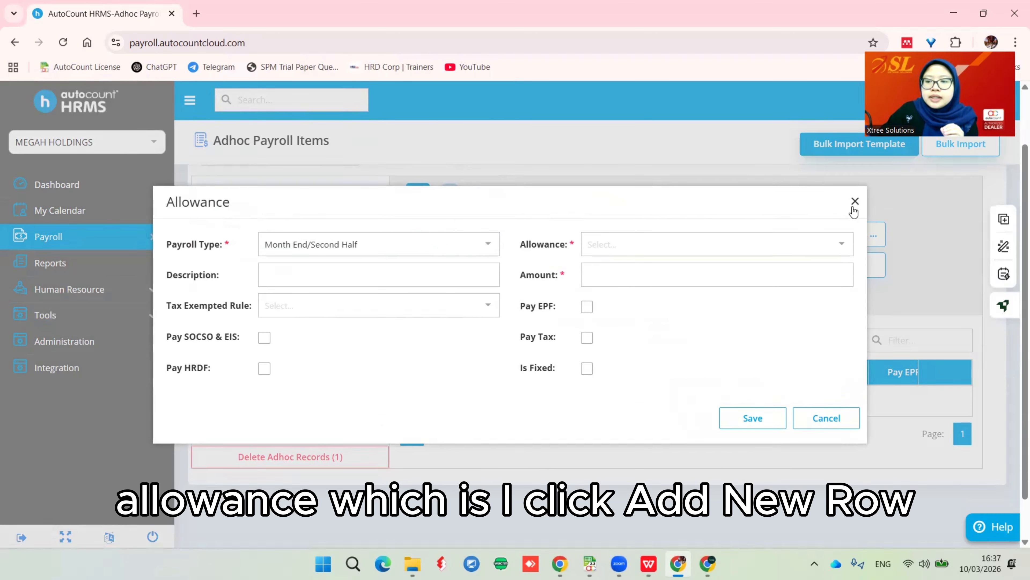
left_click(854, 208)
left_click(805, 342)
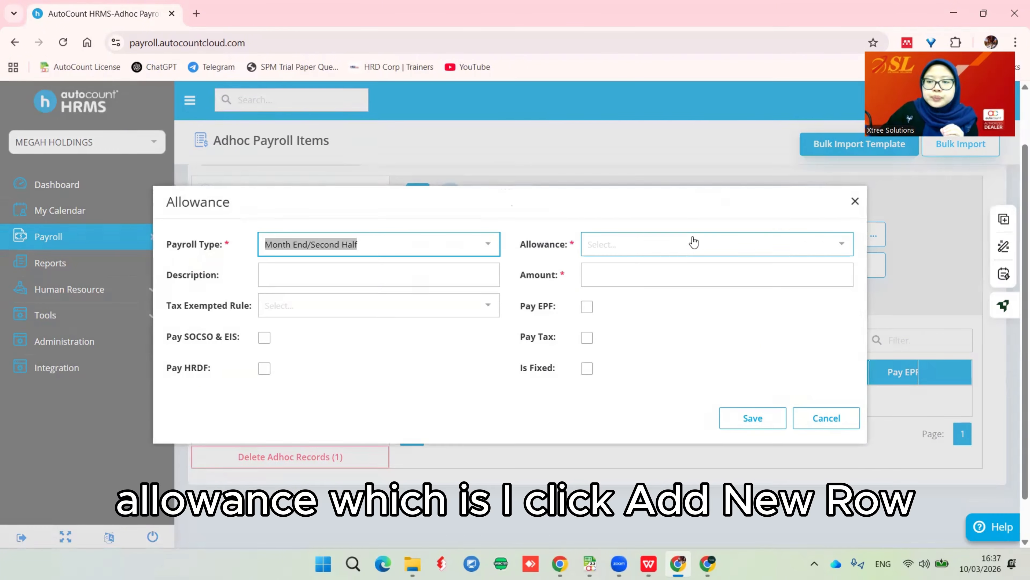
left_click(674, 246)
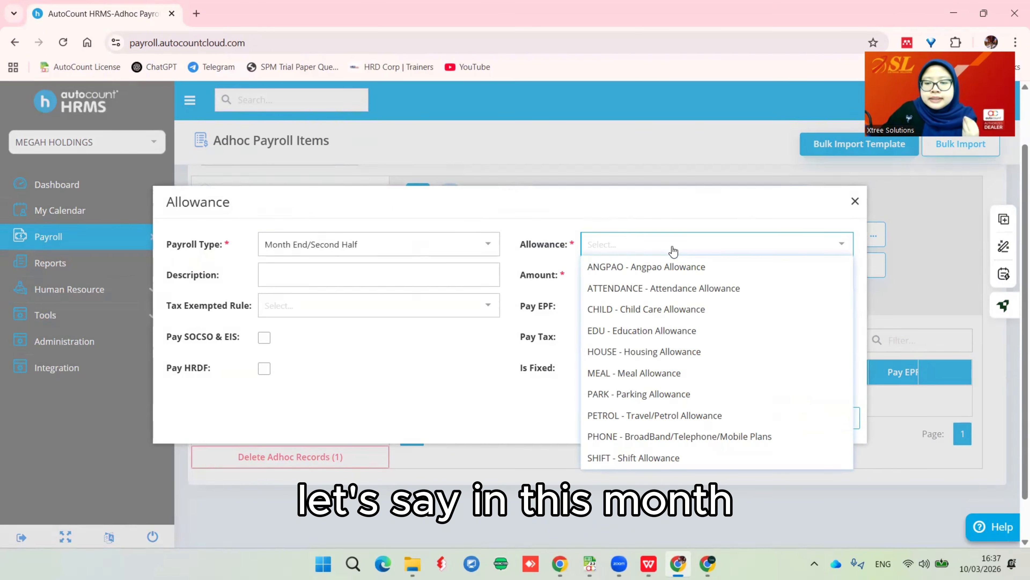
left_click(671, 289)
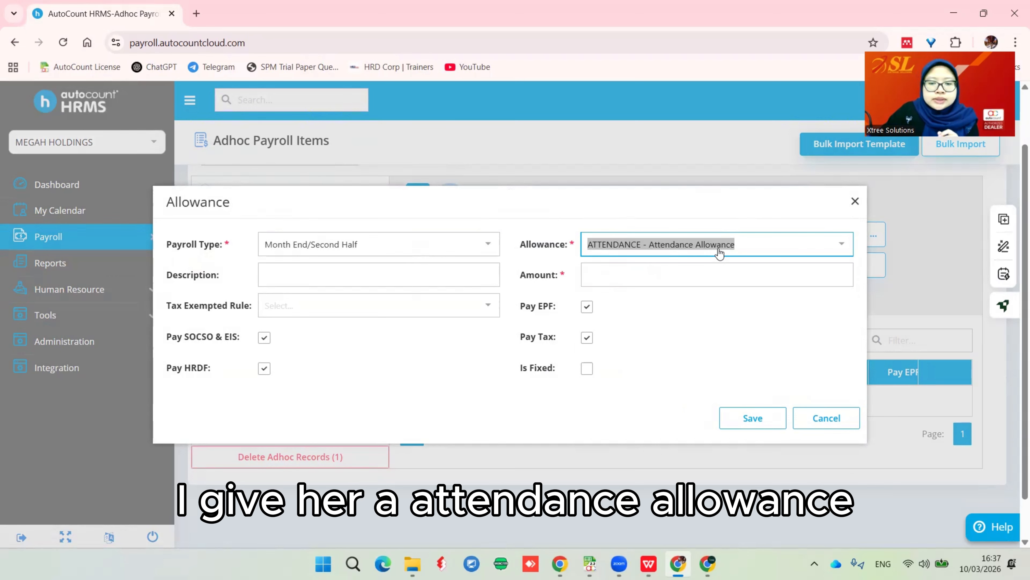
left_click(611, 280)
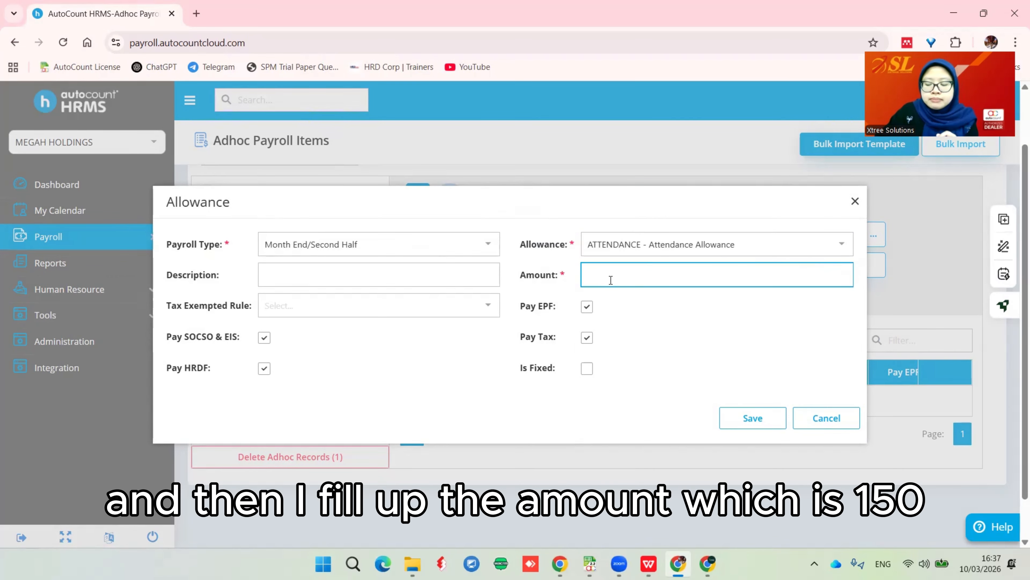
type("150")
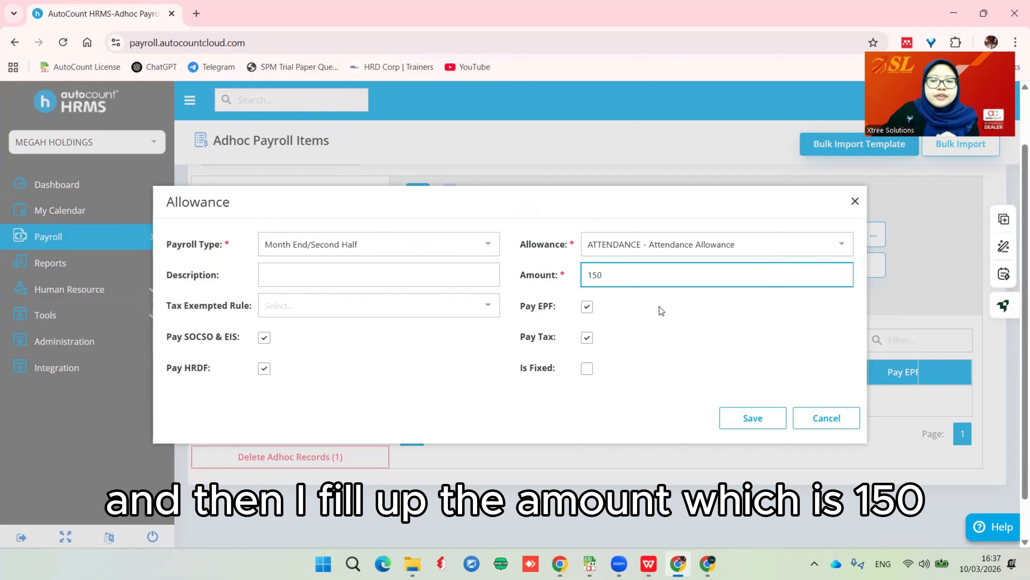
left_click(742, 414)
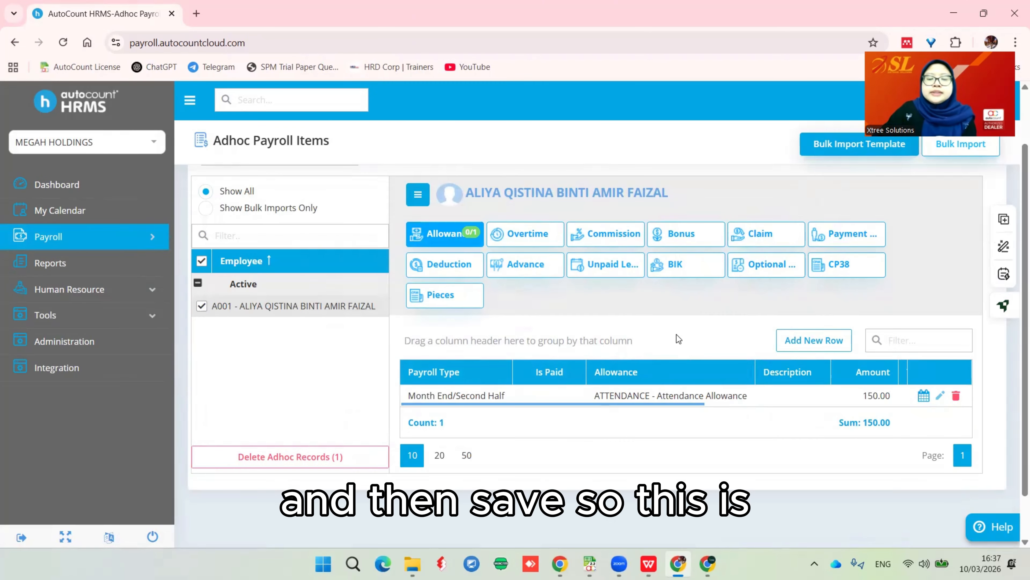